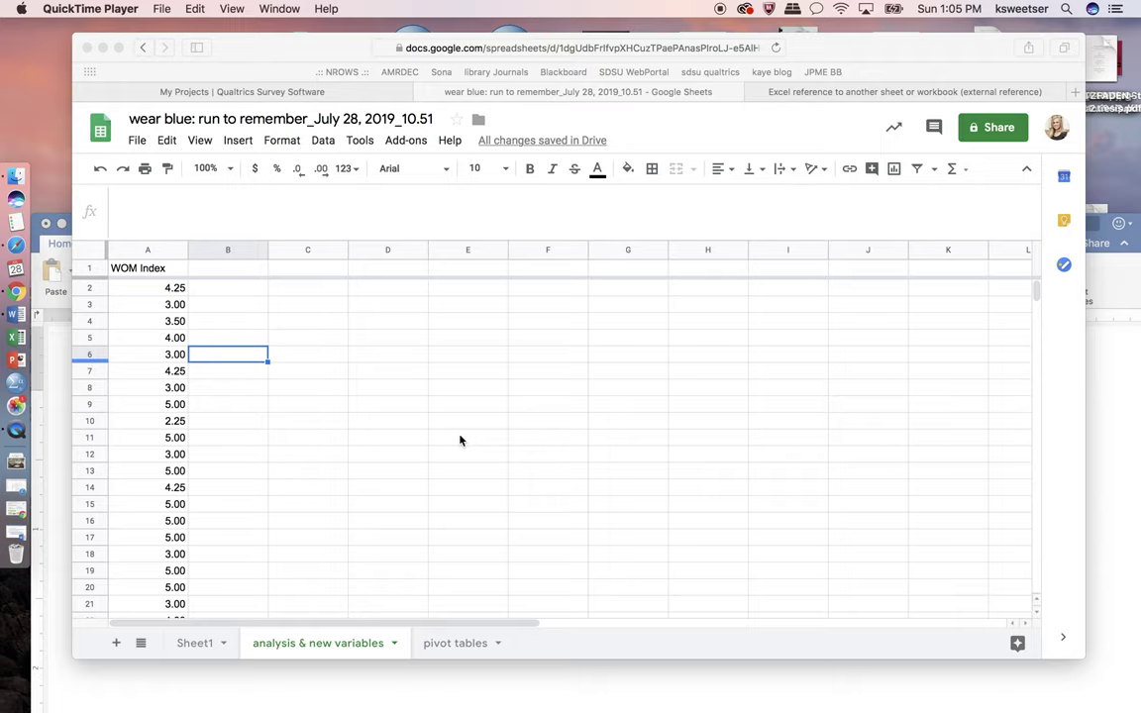
Label cell A2 of the pivot tables sheet "Overall WOM Score".
click(141, 279)
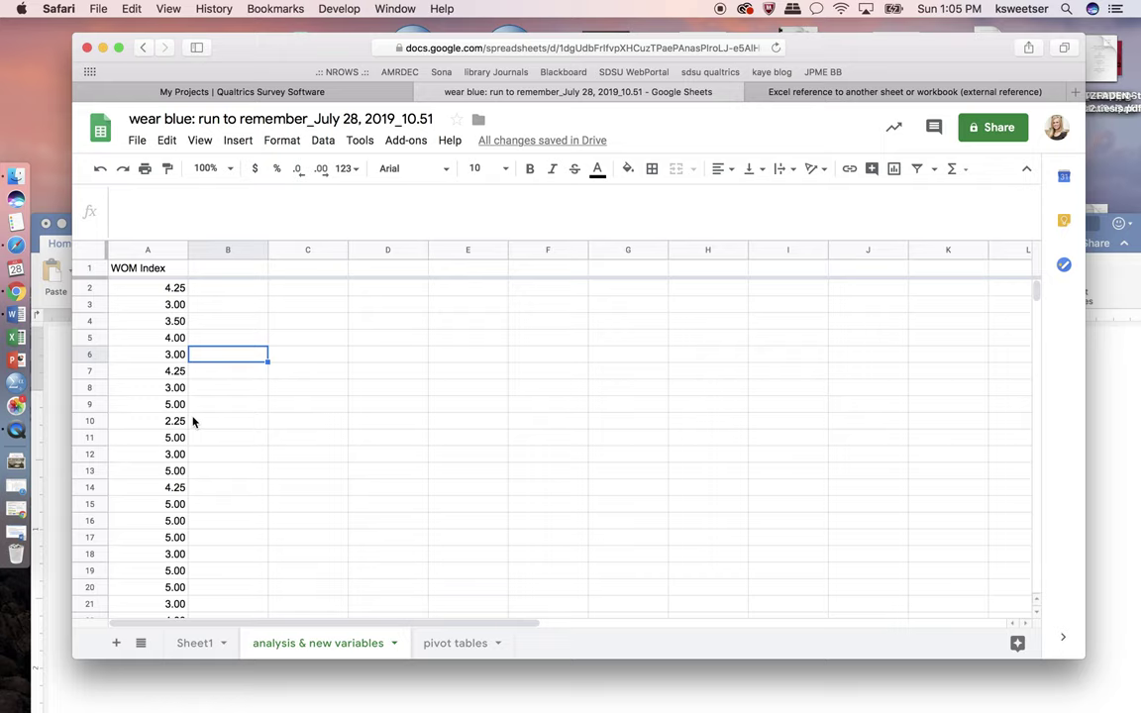
click(154, 386)
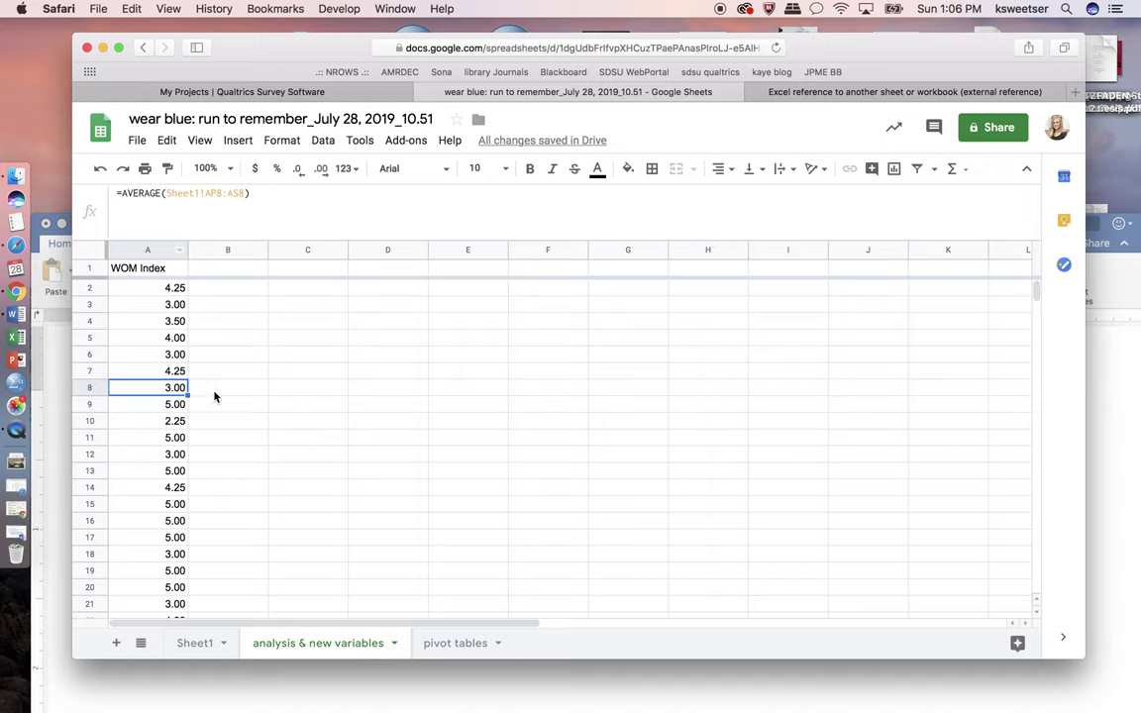
click(452, 644)
click(176, 285)
text(O)
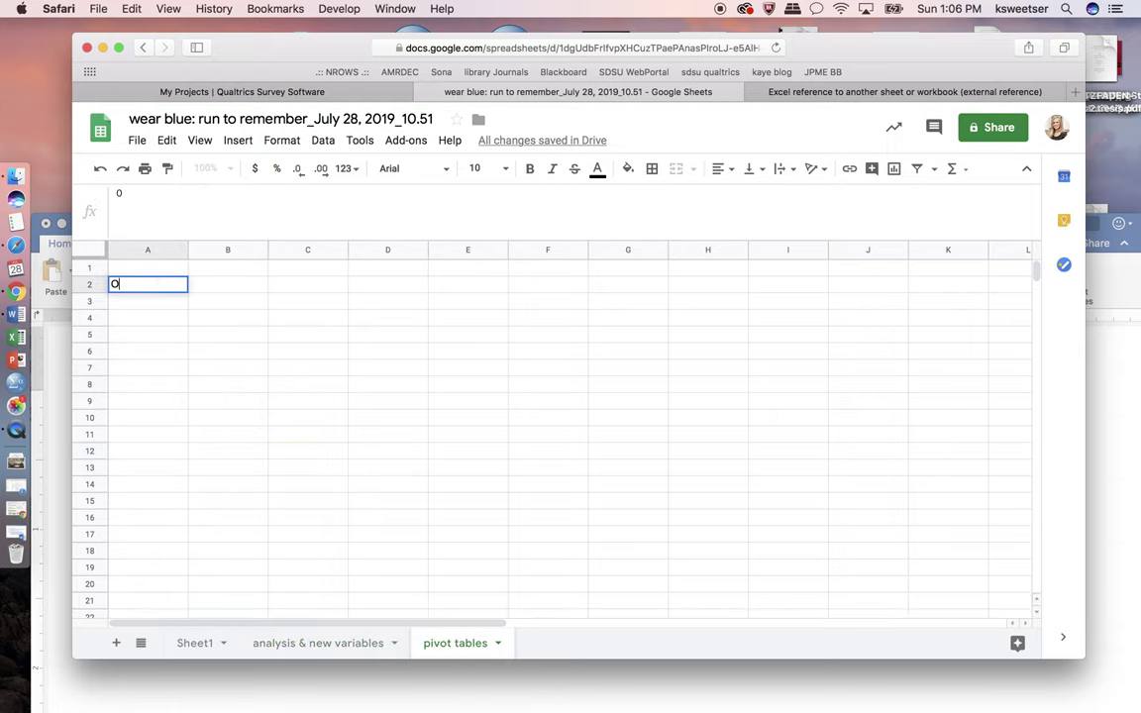
text(verall WOM Score)
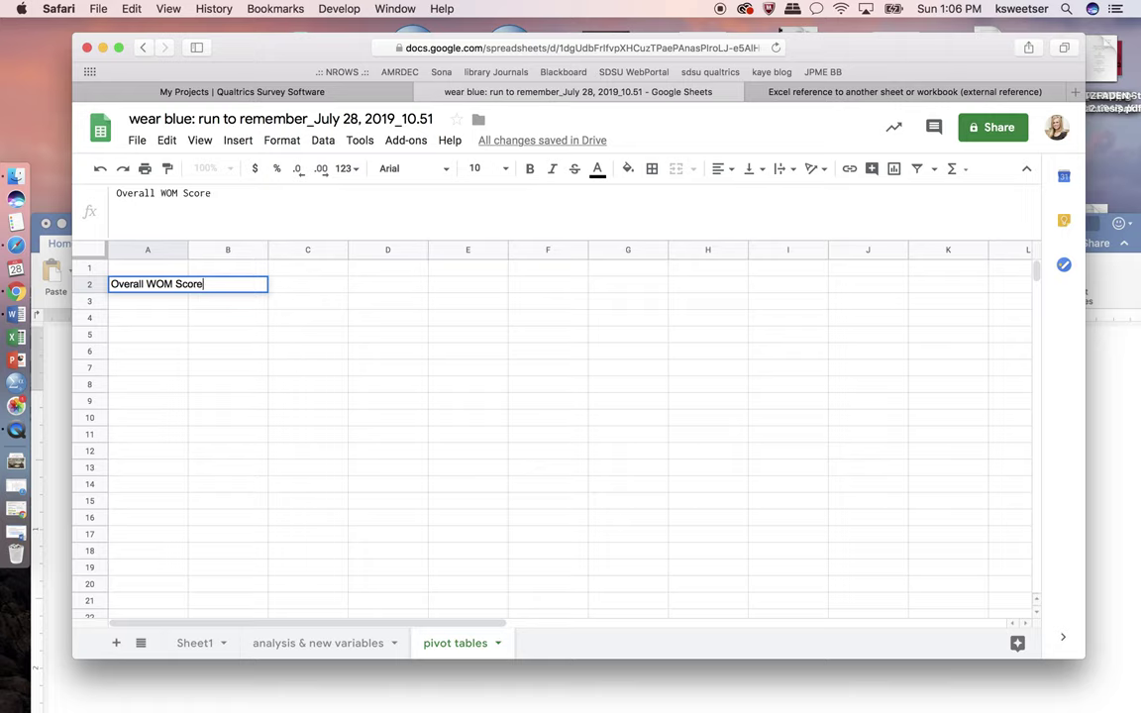
key(Return)
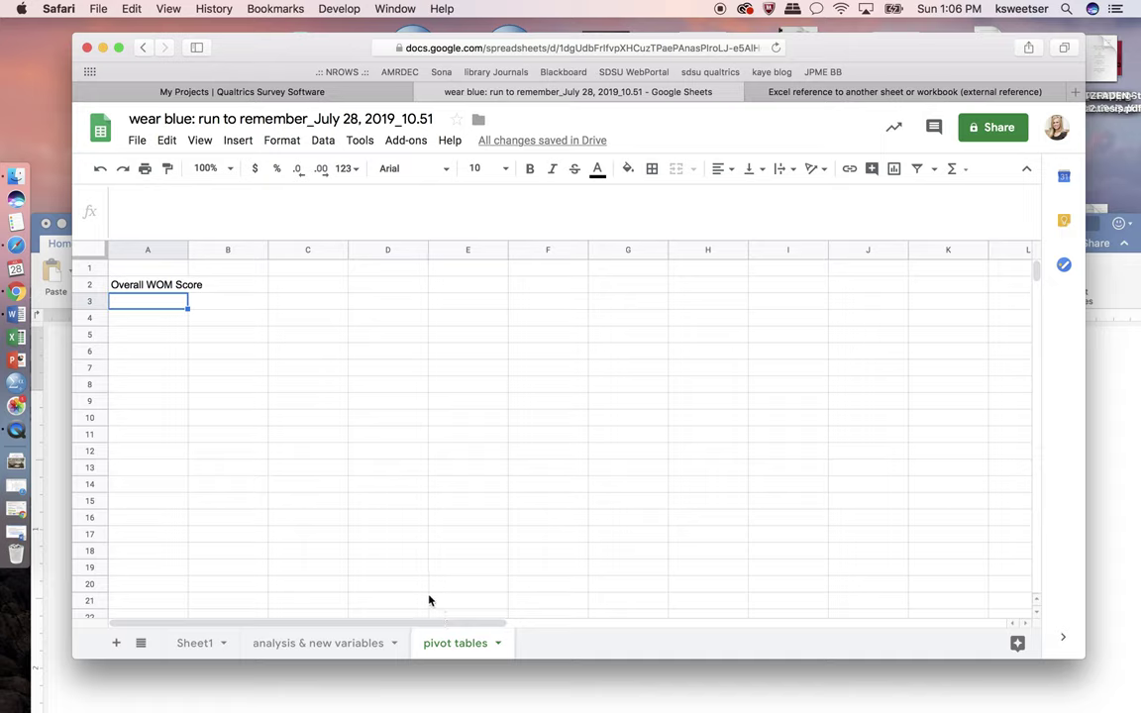
text(=AVERAGE)
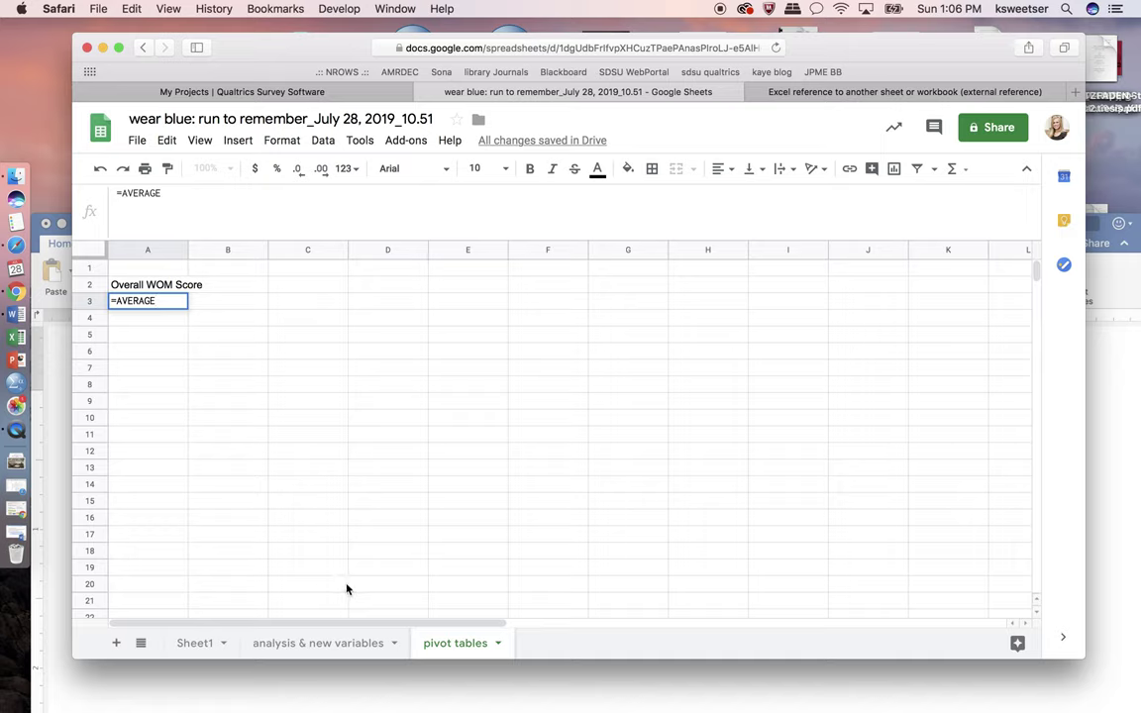
click(350, 646)
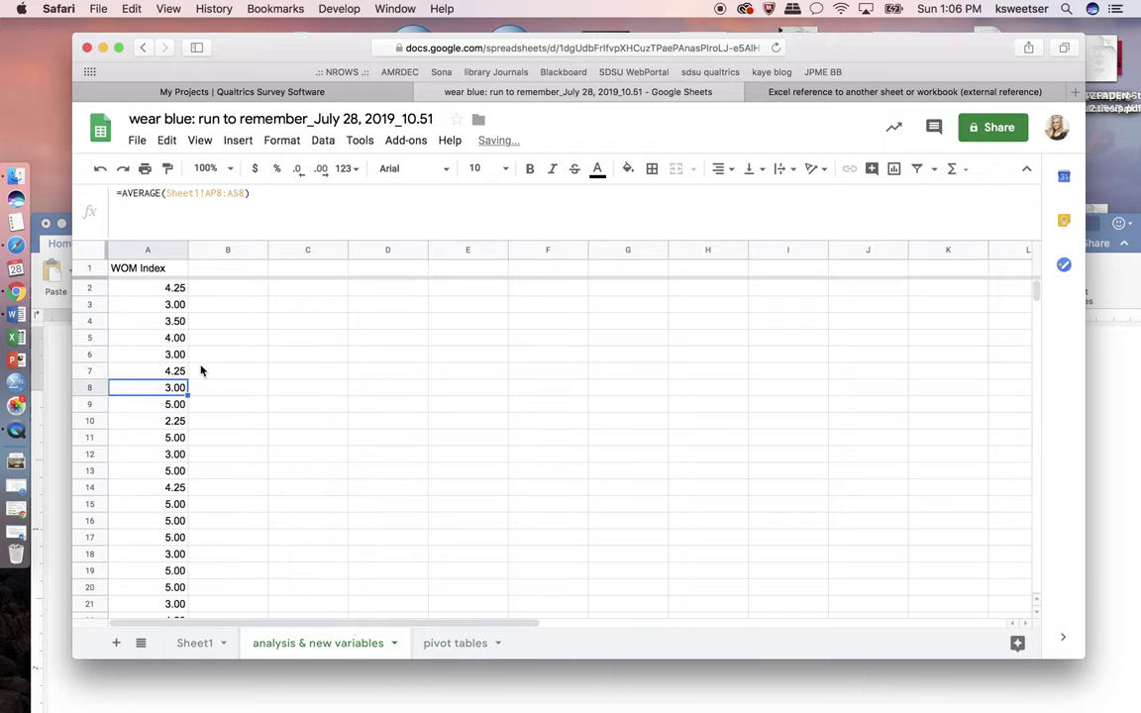
click(145, 249)
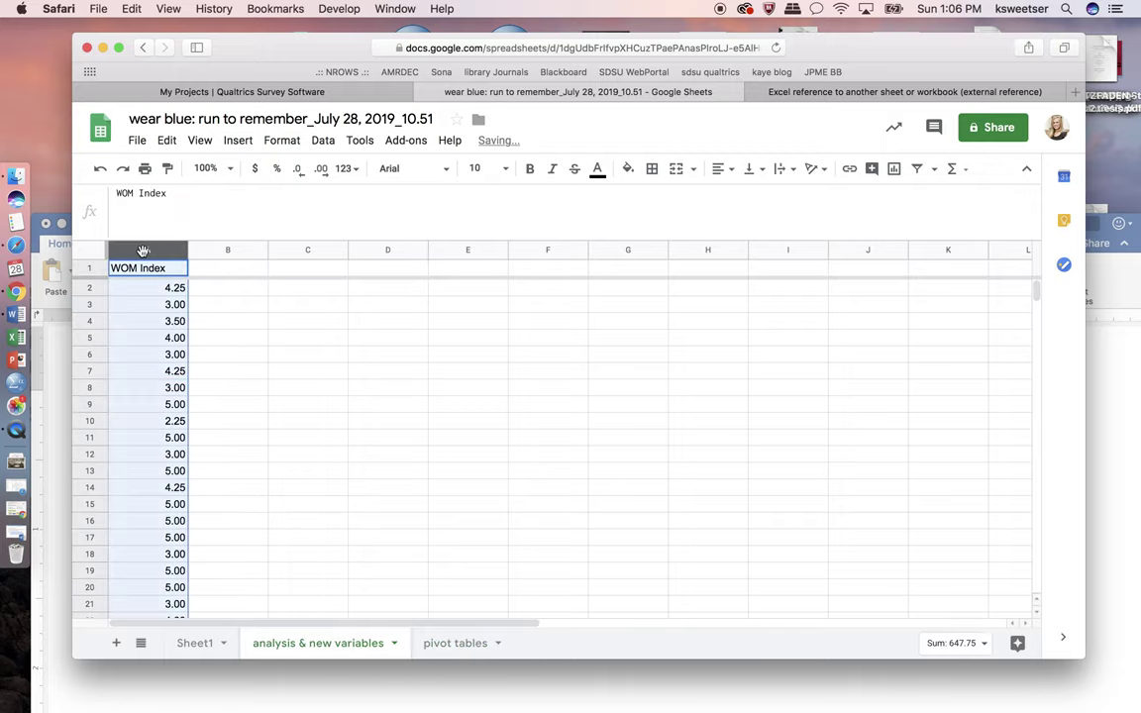
click(458, 642)
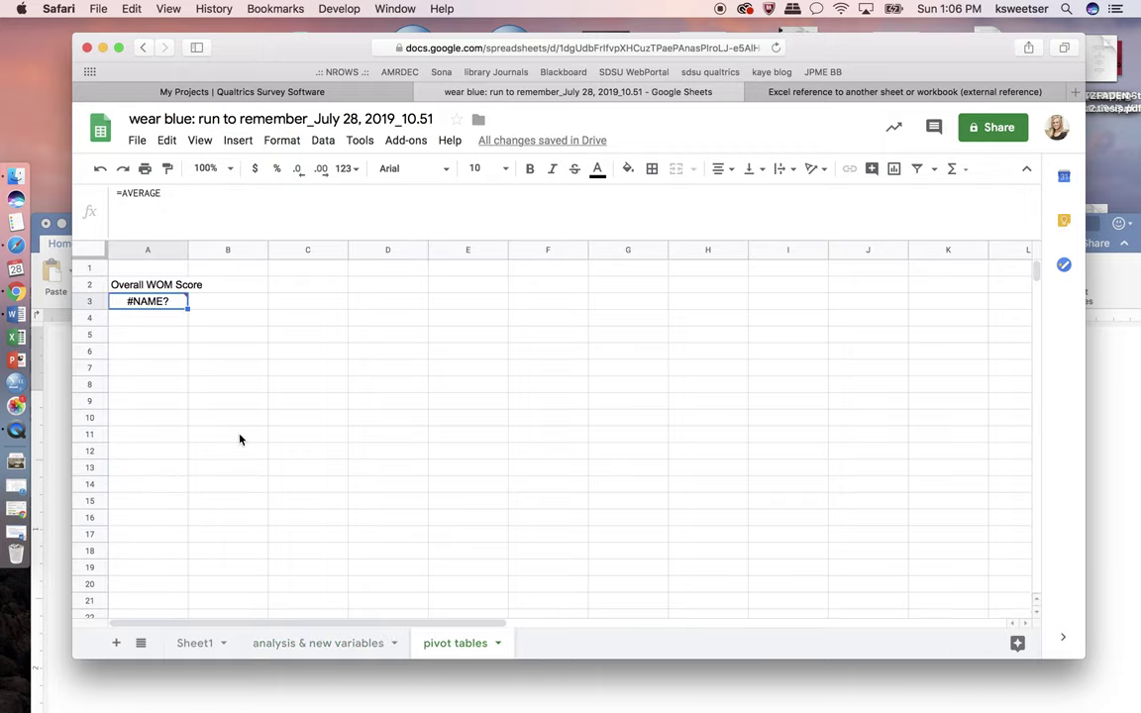
double_click(163, 304)
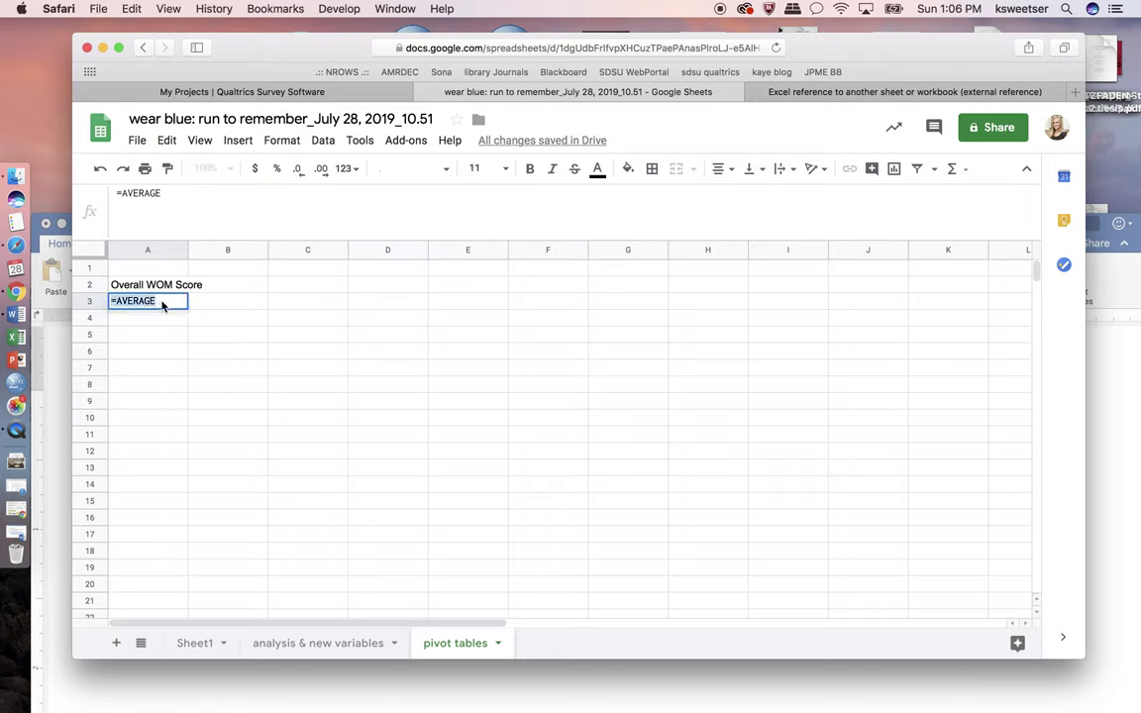
key(BackSpace)
click(161, 372)
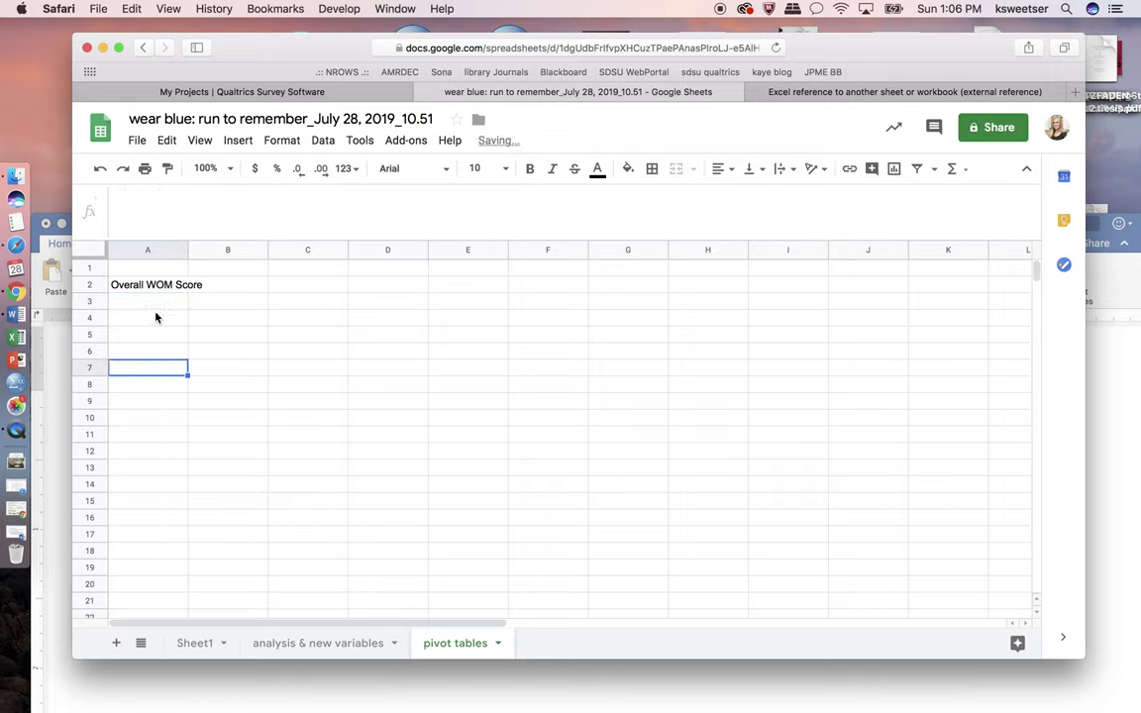
In cell A3 of the pivot tables sheet, average the whole WOM Index column A of the analysis & new variables sheet.
click(160, 300)
text(=A)
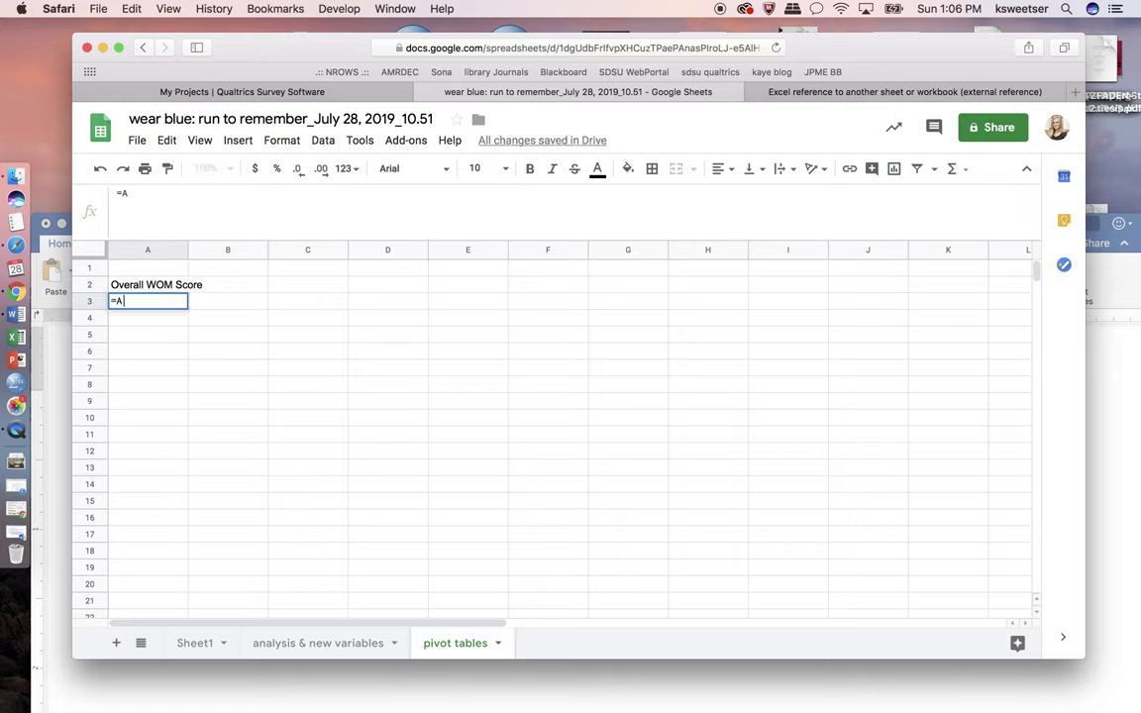
text(VERAGE()
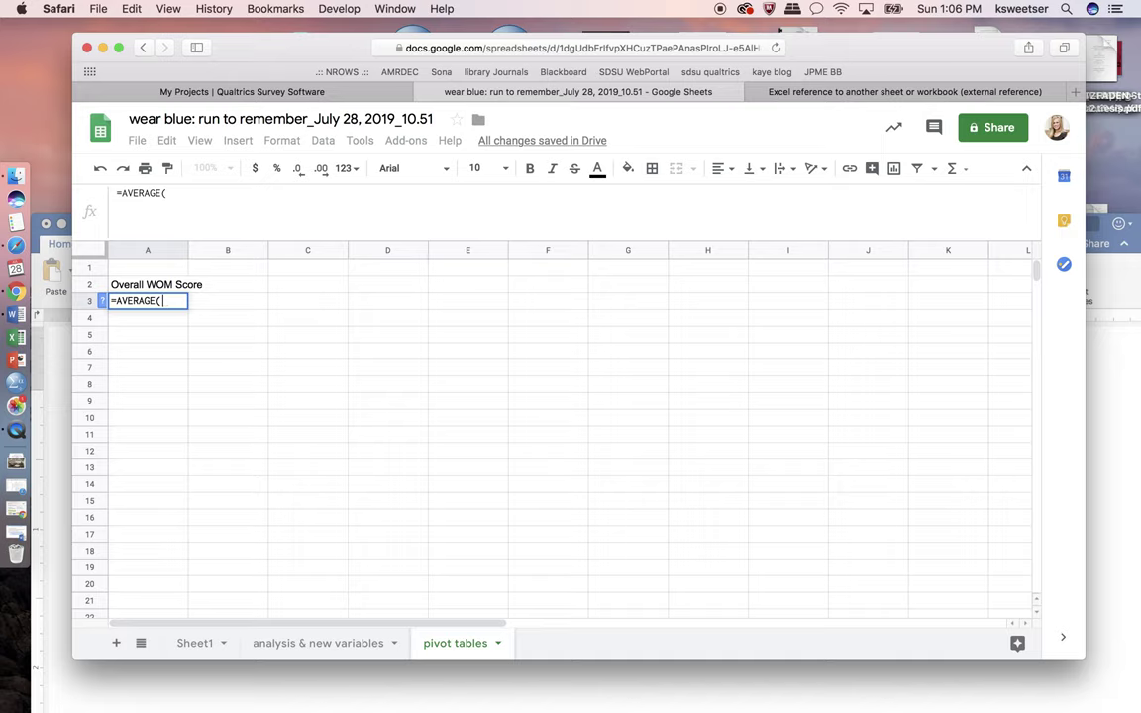
click(337, 645)
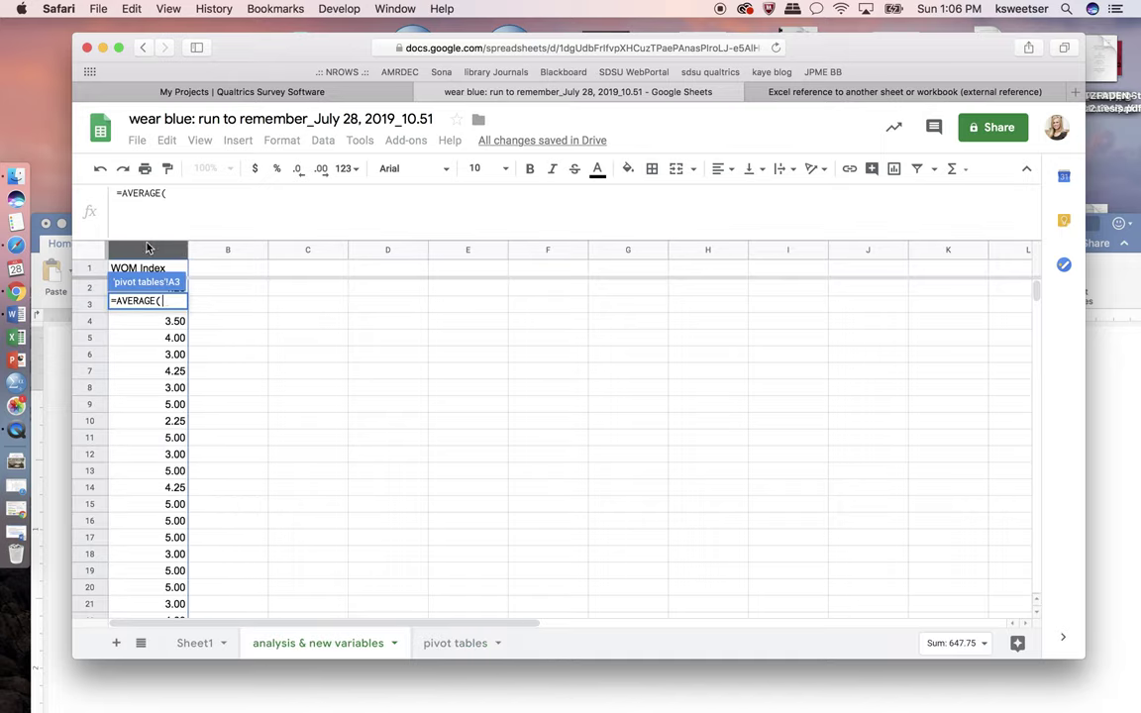
click(146, 252)
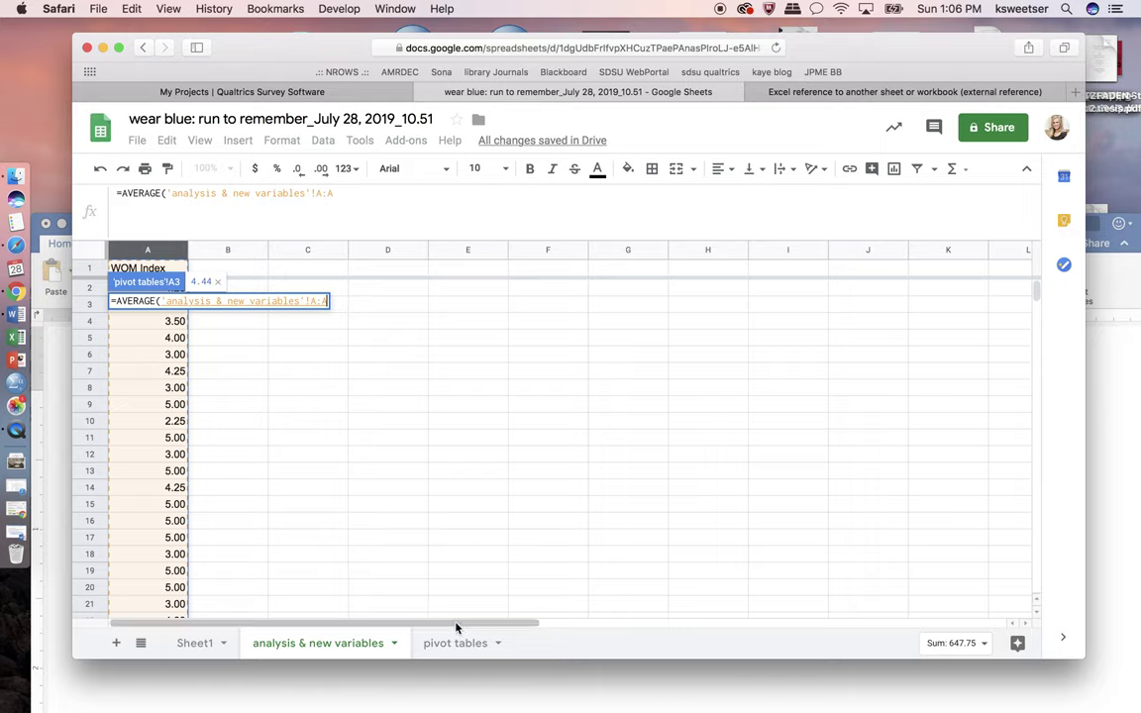
key(Return)
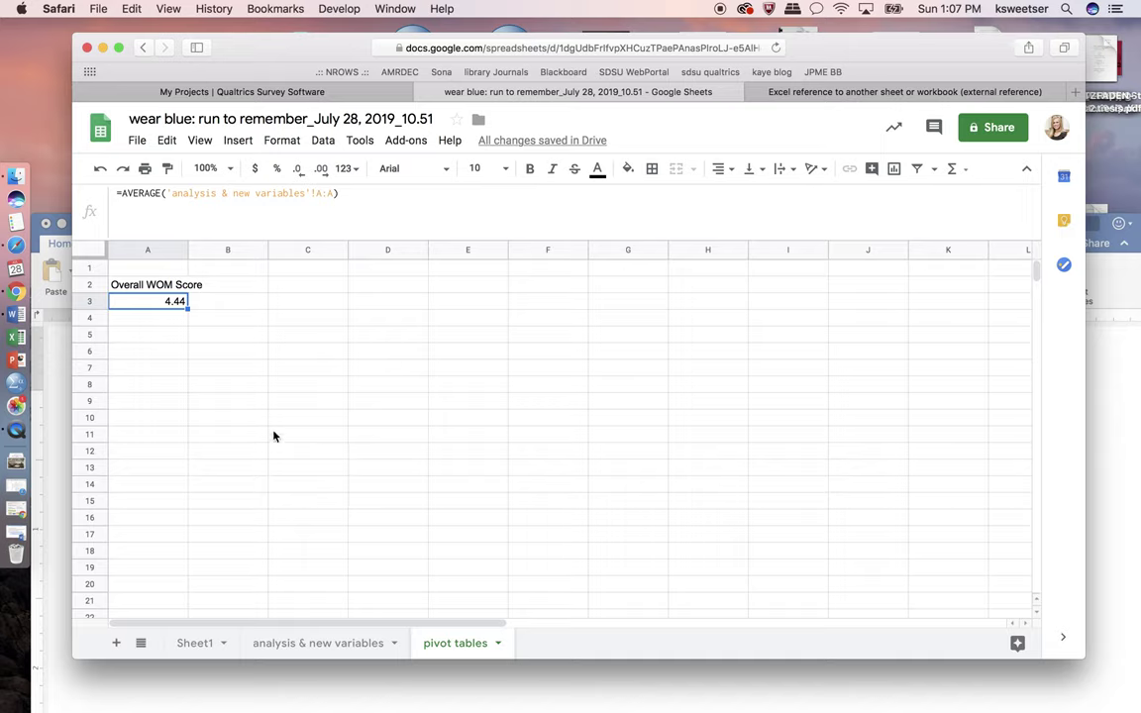
Review the WOM Index column on the analysis & new variables sheet and the coded Gender column R on Sheet1.
click(286, 643)
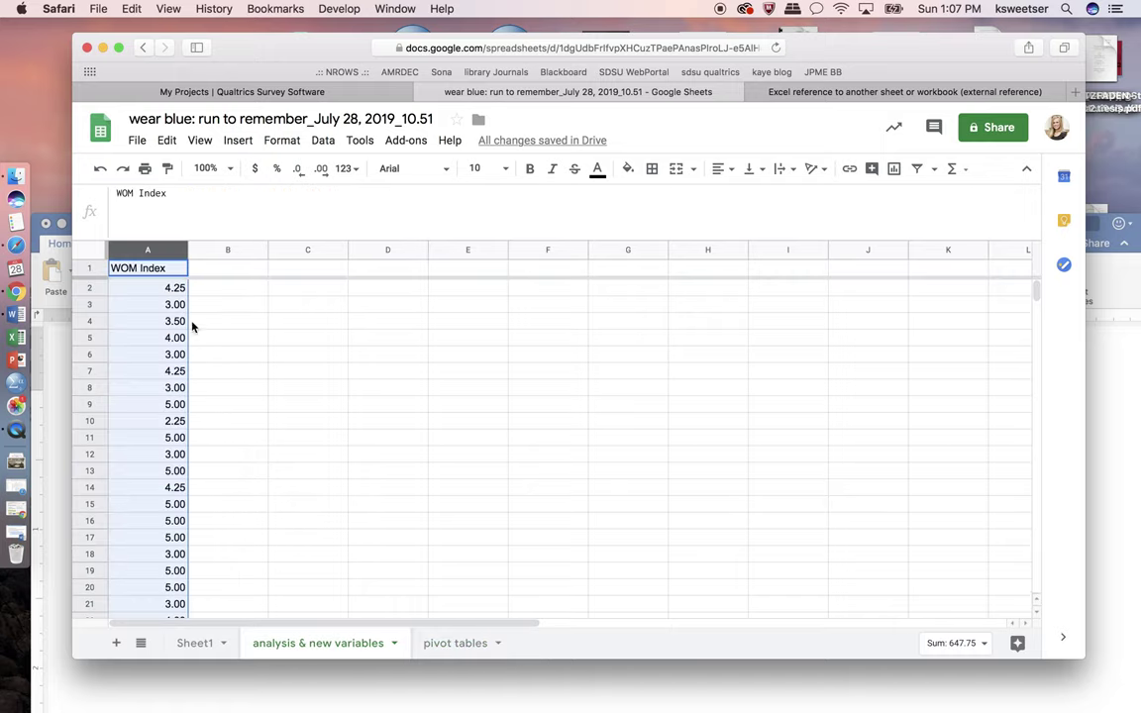
click(278, 540)
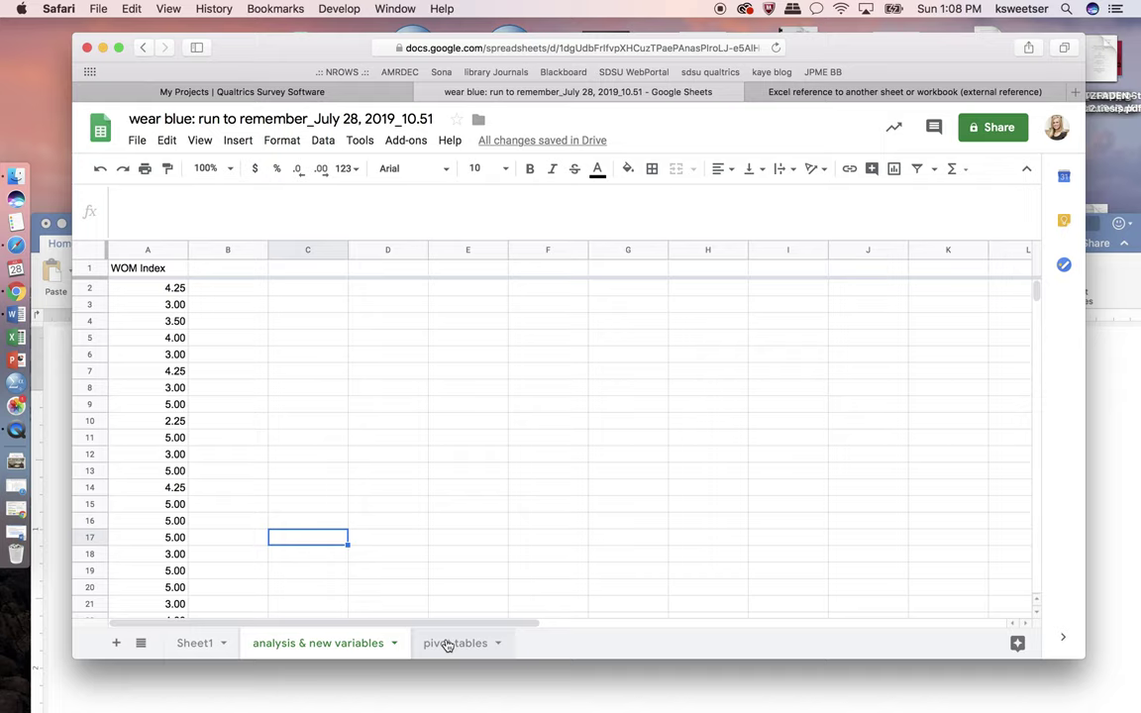
click(164, 421)
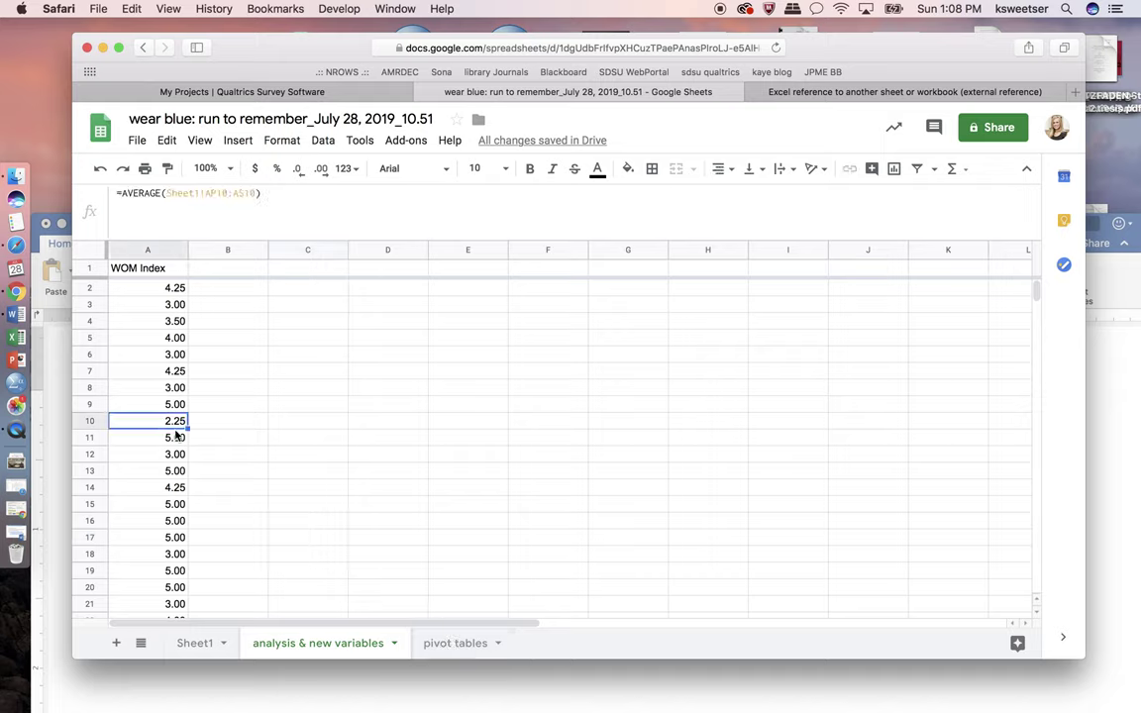
click(206, 649)
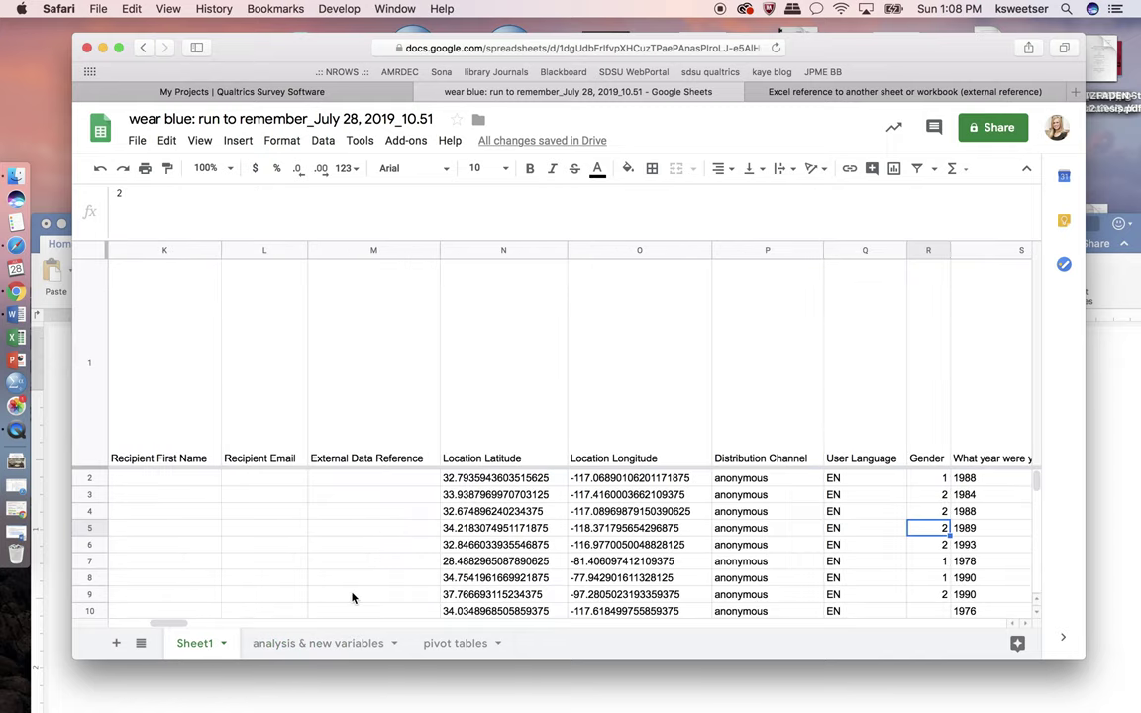
scroll(548, 541, right, 3)
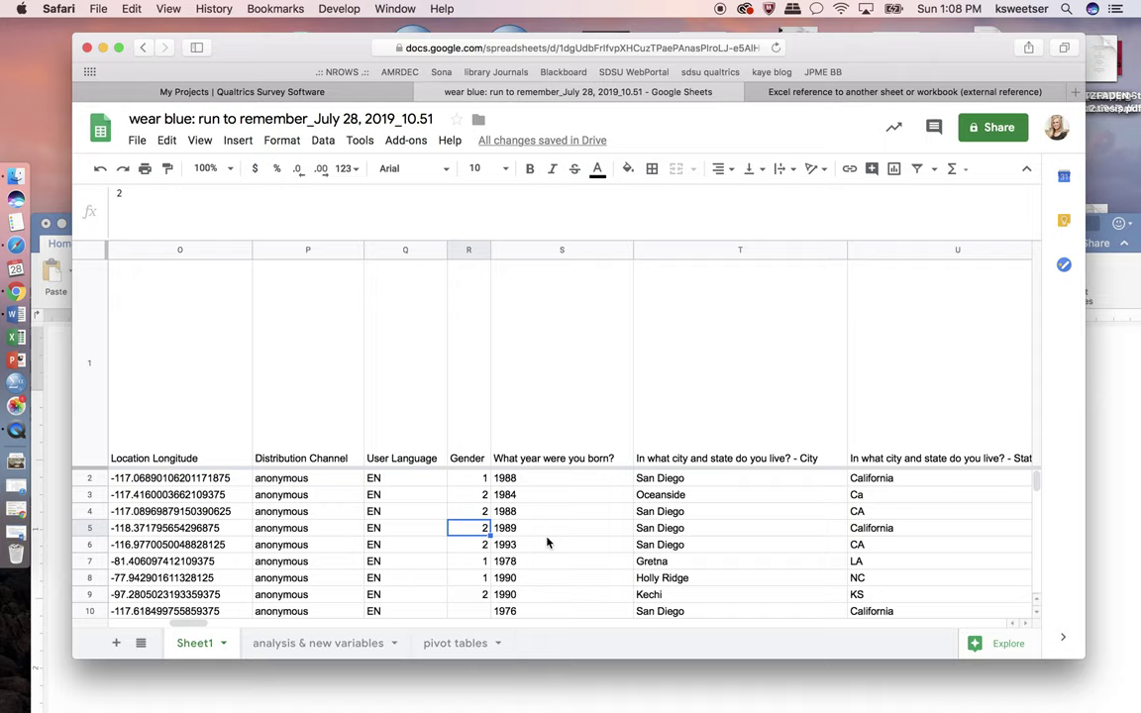
click(468, 250)
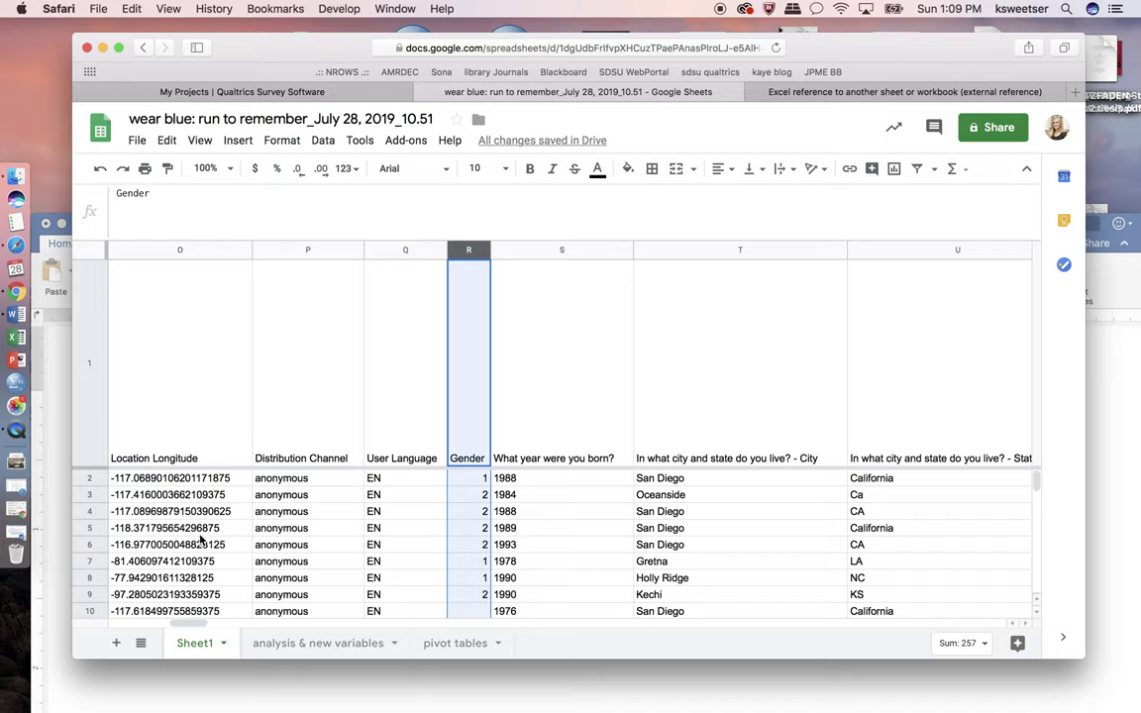
Add the header "Gender" in cell B1 of the analysis & new variables sheet.
click(320, 644)
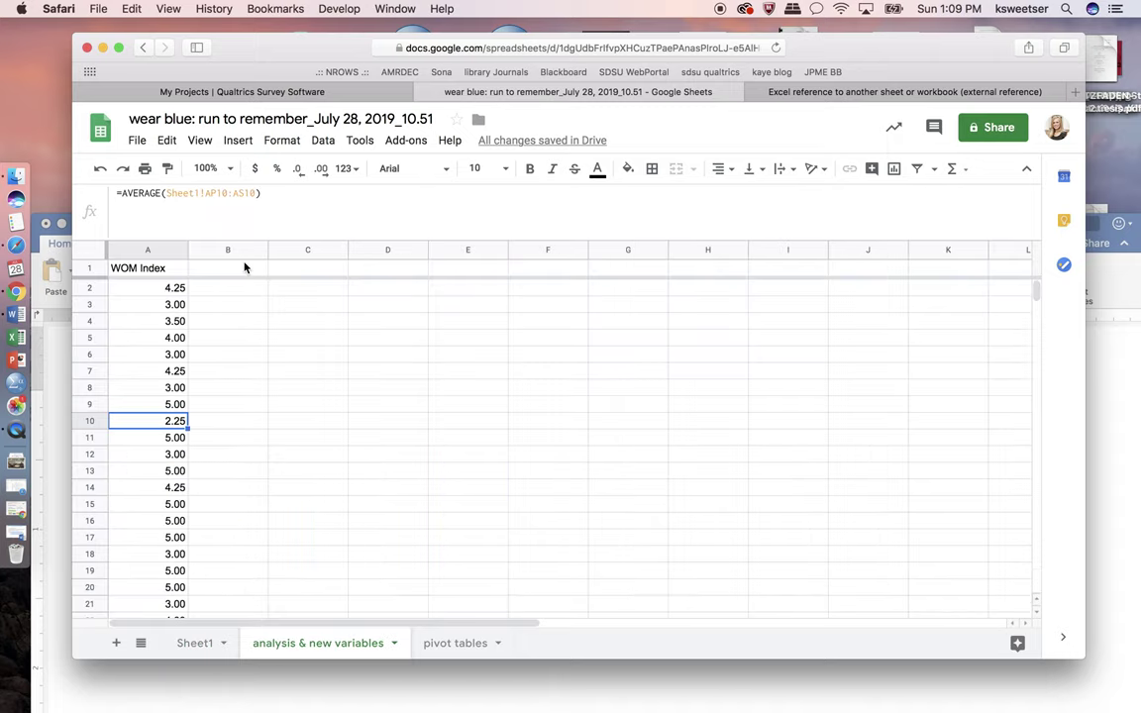
click(245, 268)
text(Gender)
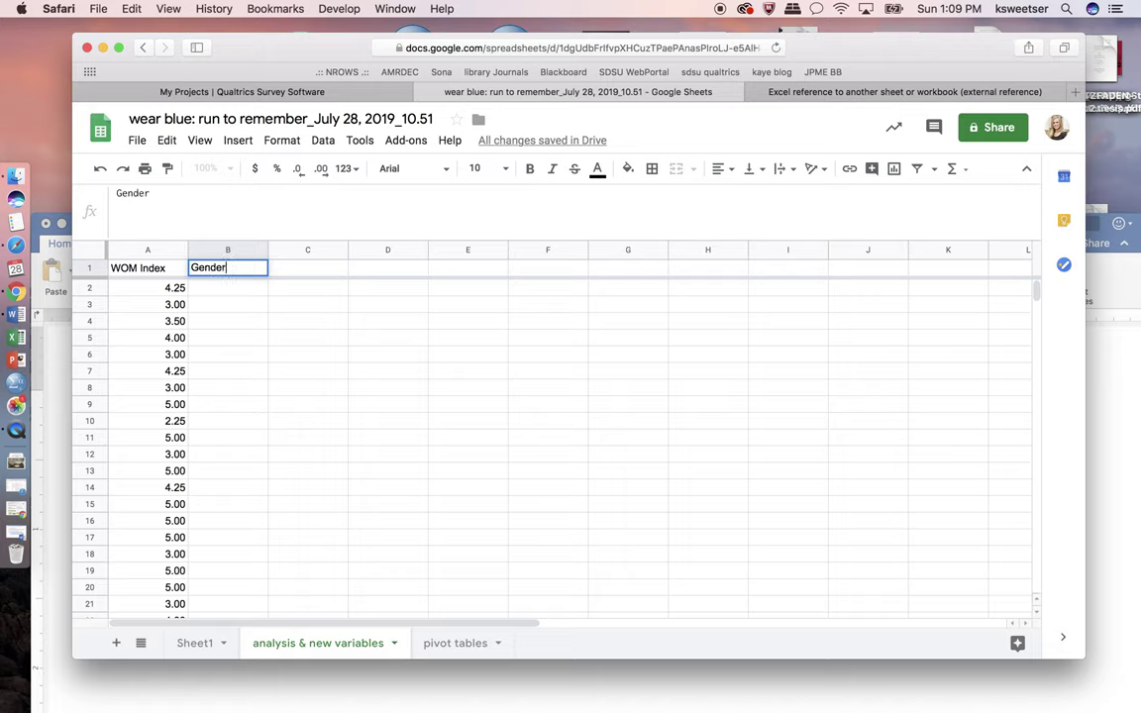
key(Return)
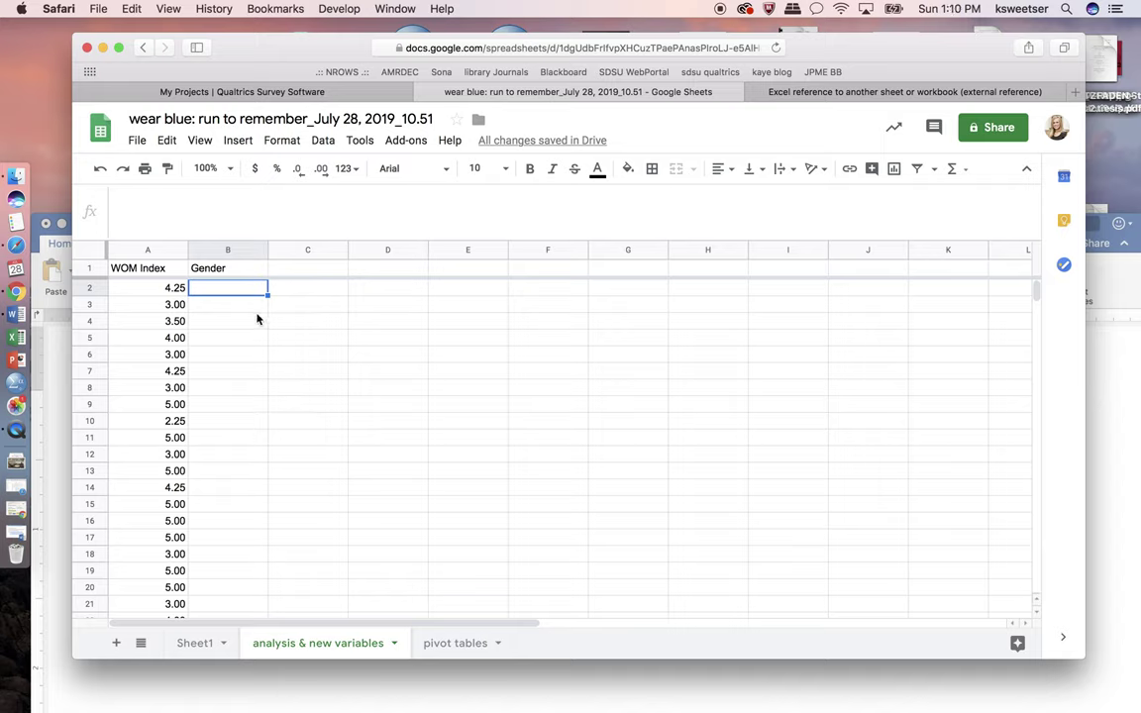
Compare row 2 of the analysis & new variables sheet with the matching gender code in cell R2 of Sheet1.
click(147, 289)
click(91, 289)
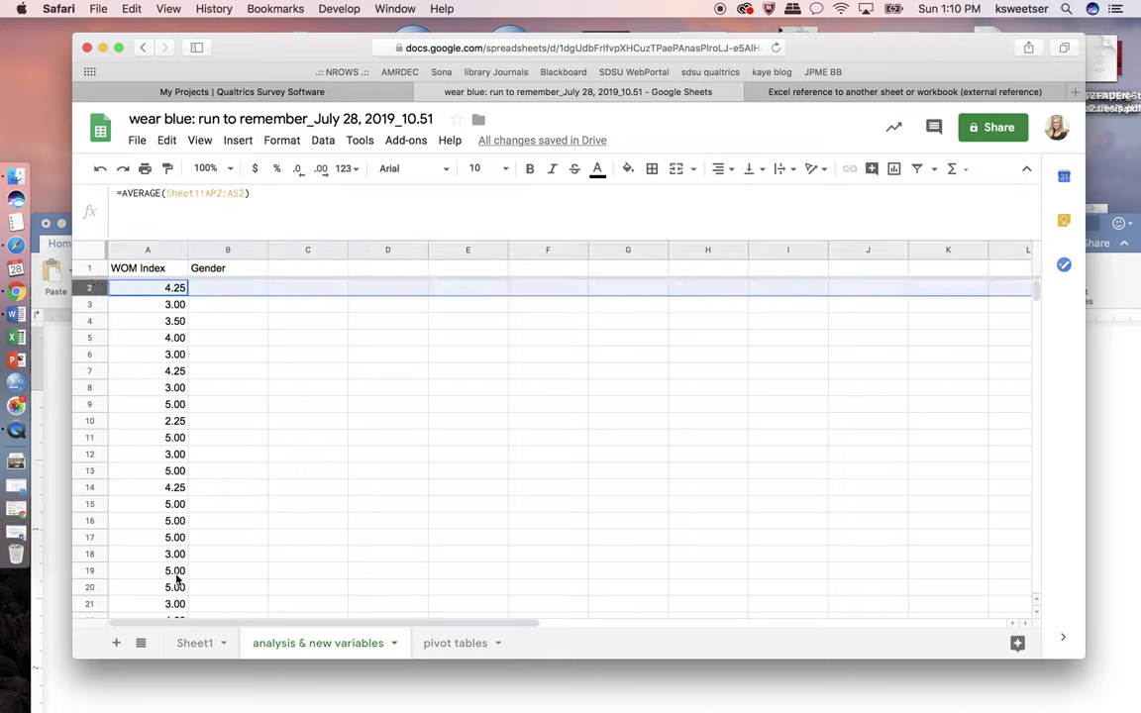
click(217, 290)
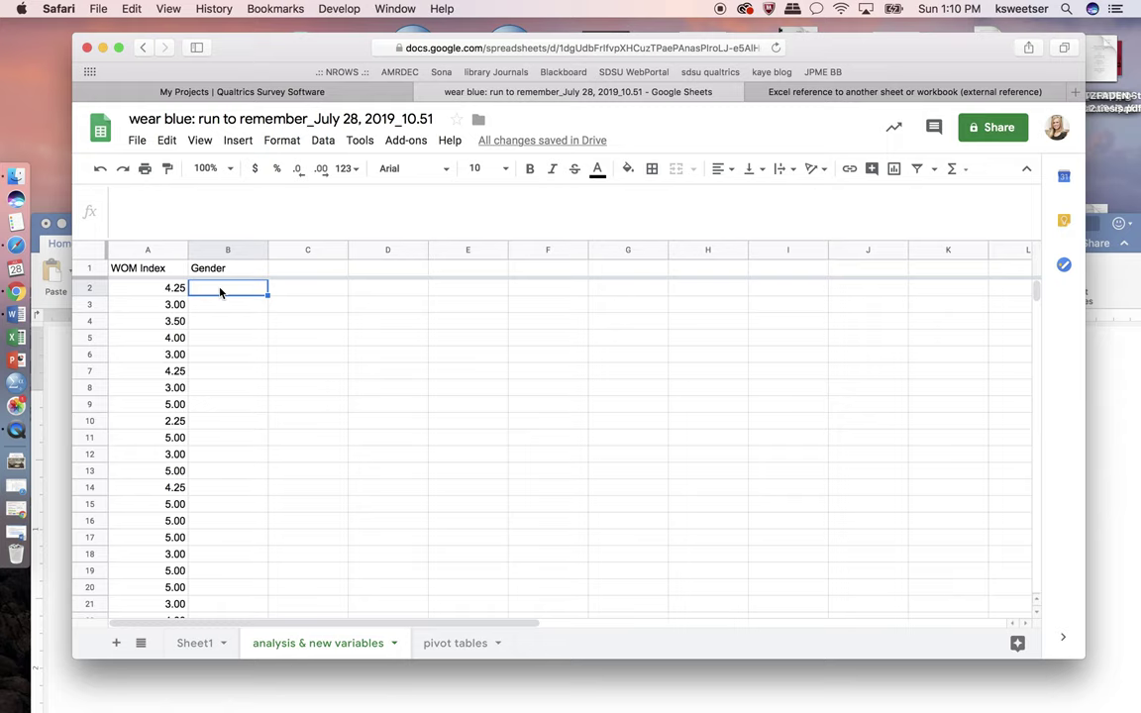
click(197, 642)
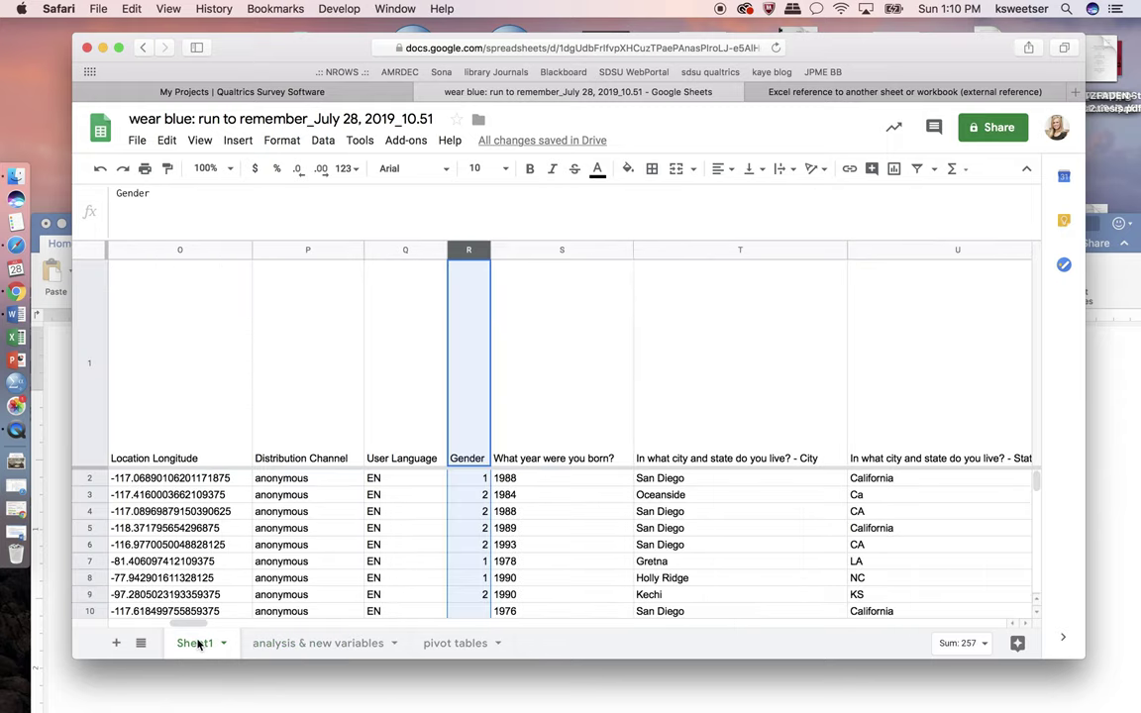
click(472, 481)
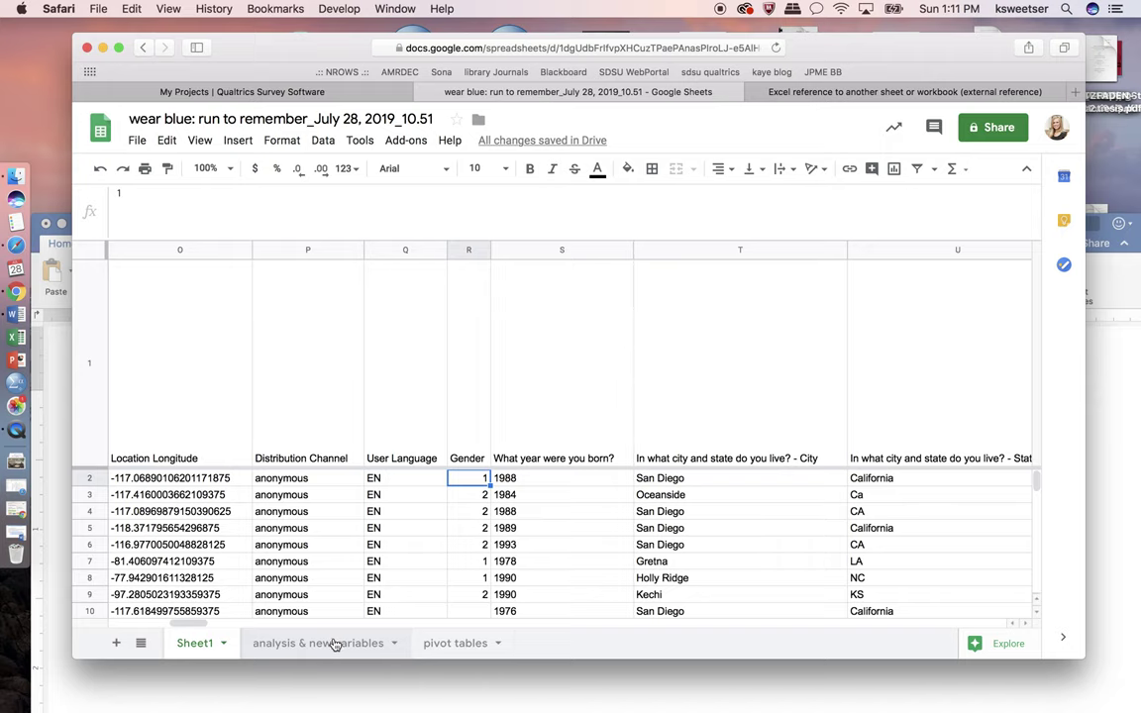
Switch to the Word document, examine the nested IF formula for Sheet1!R2 and its parentheses, and return to the spreadsheet in Safari.
click(336, 681)
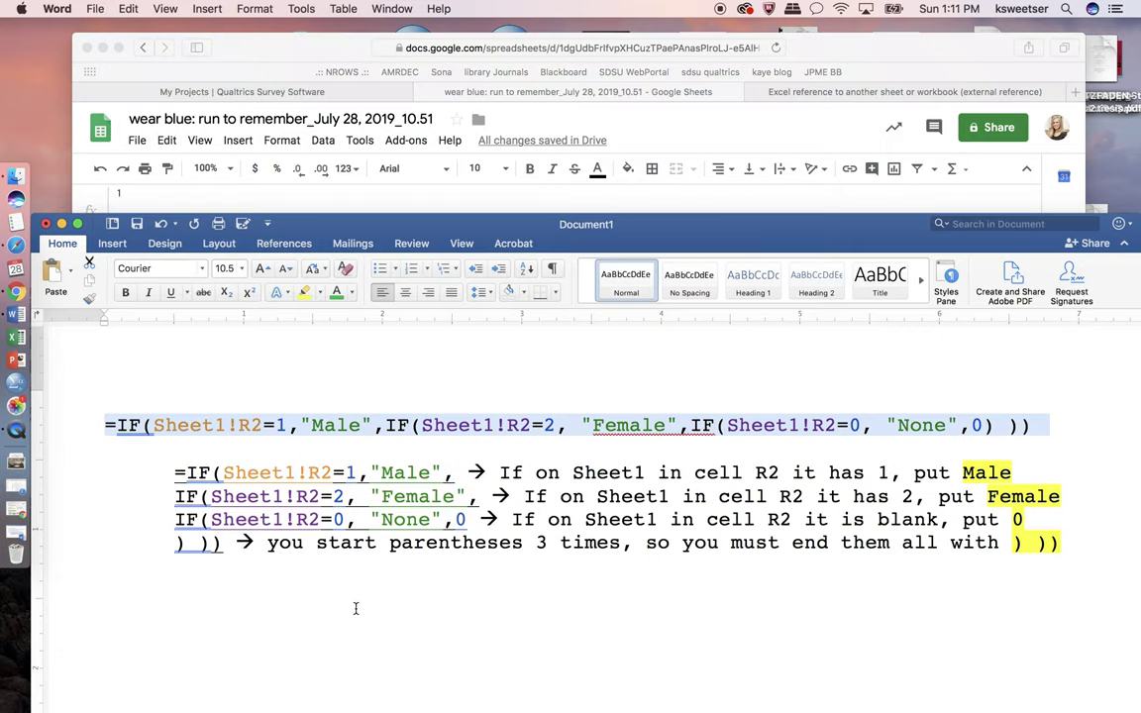
click(440, 366)
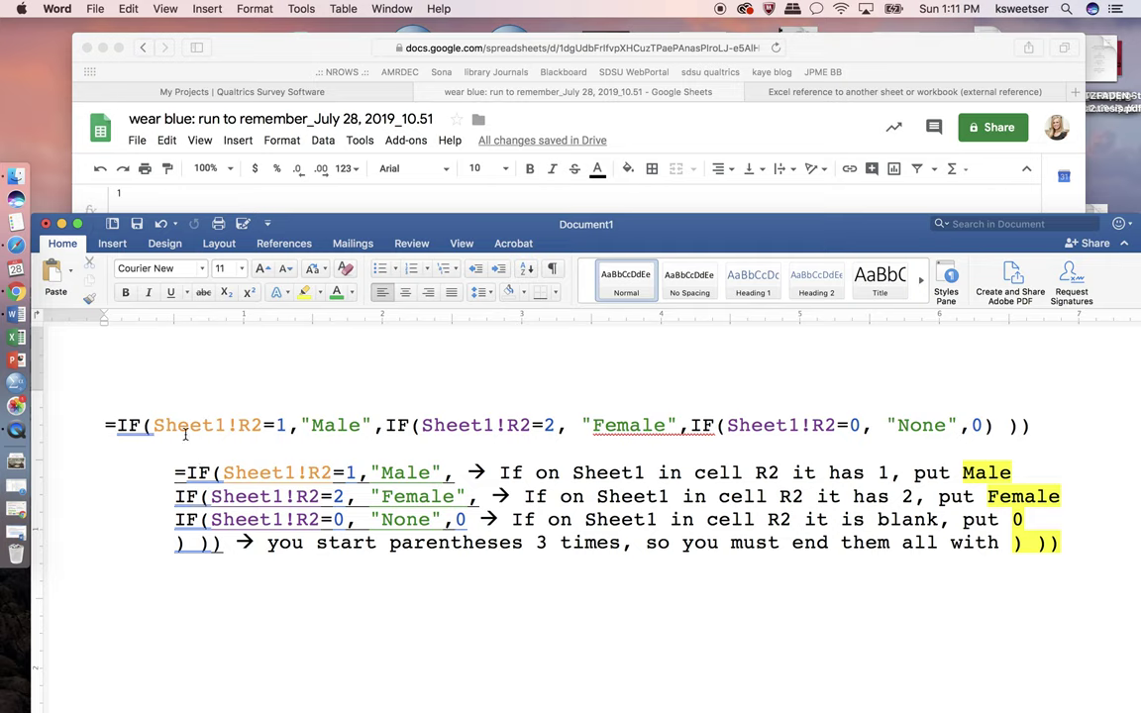
triple_click(282, 427)
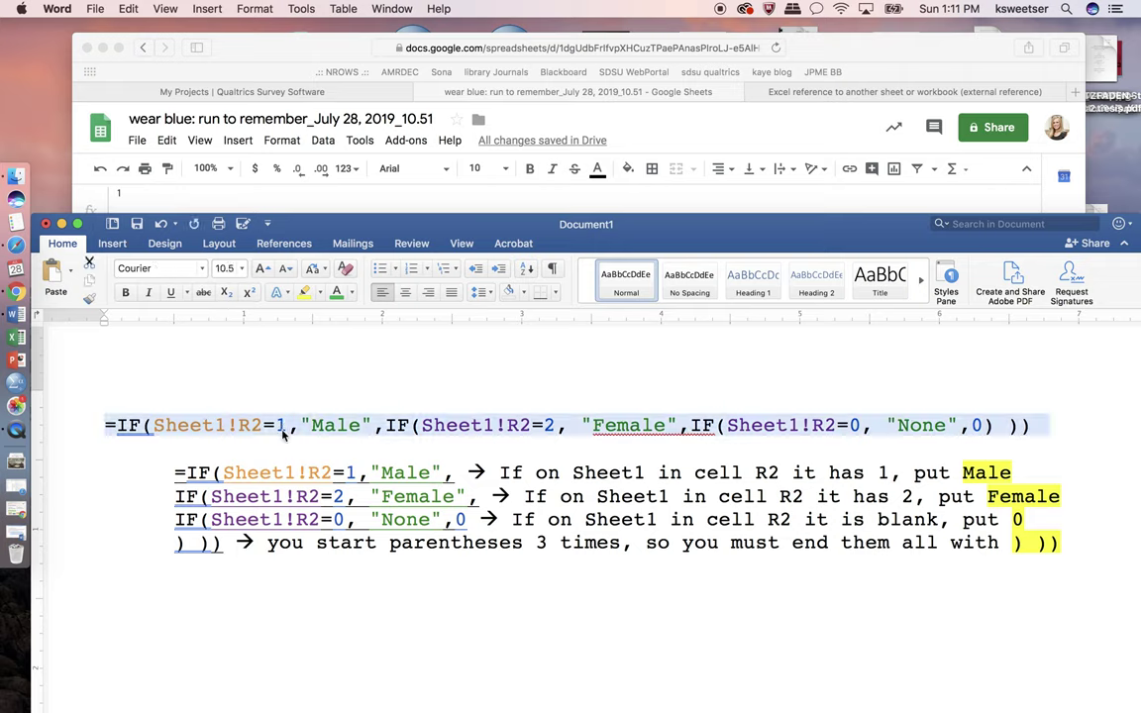
click(108, 434)
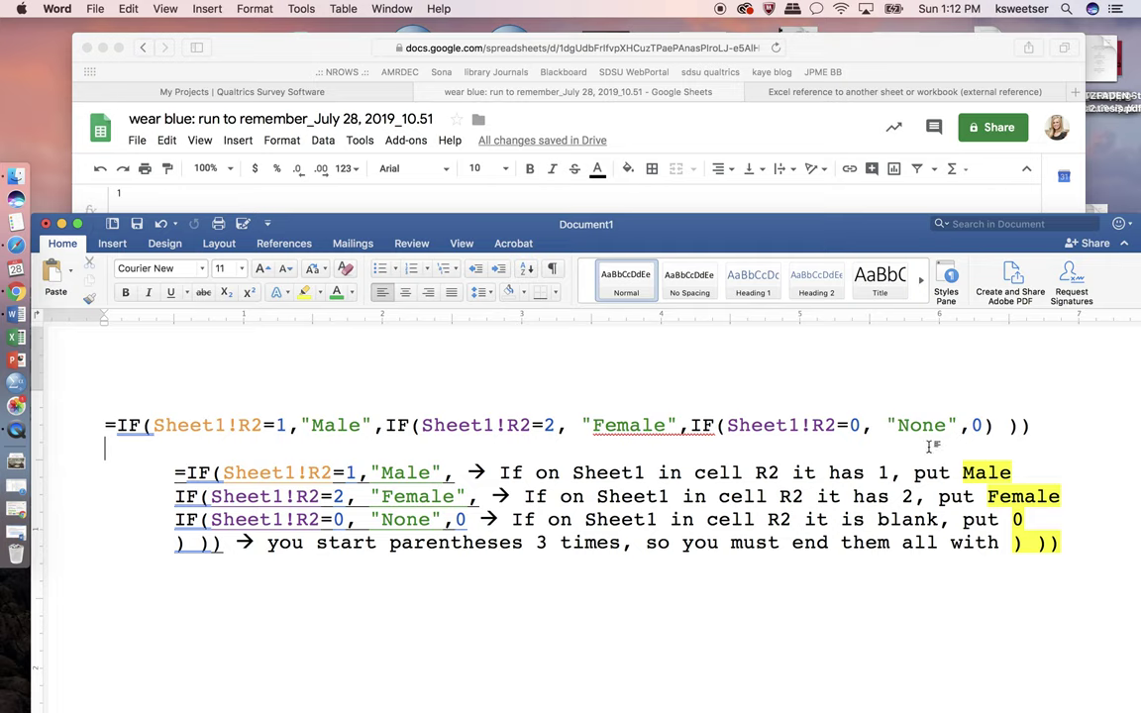
click(157, 426)
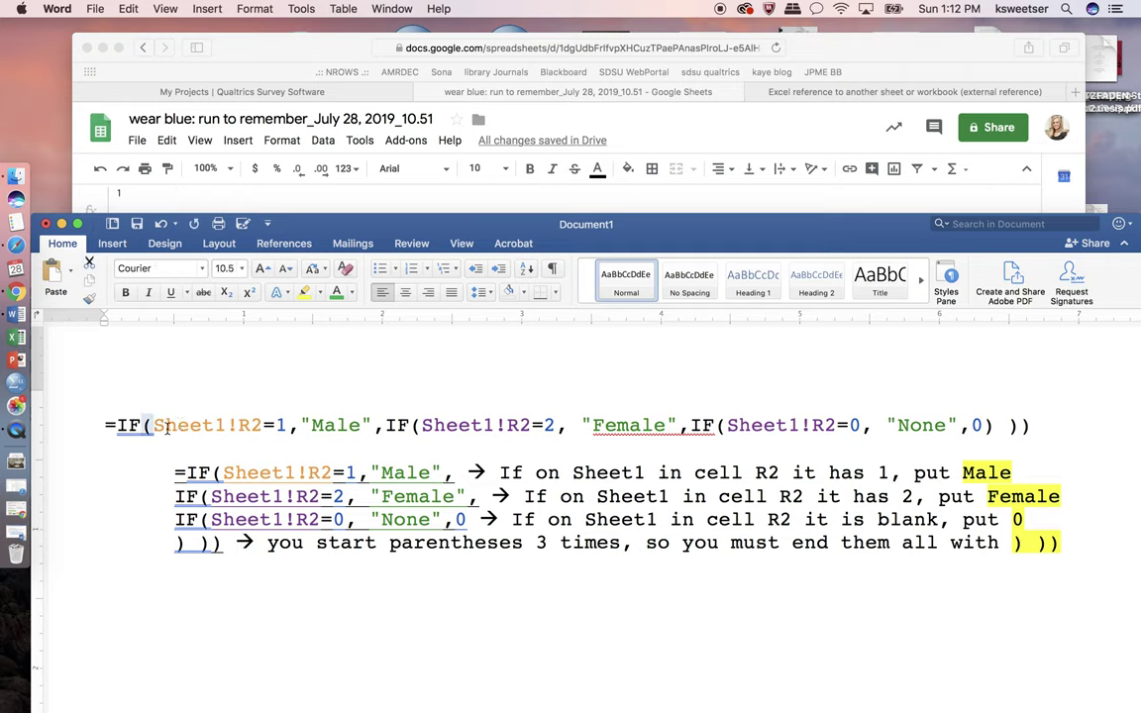
click(418, 425)
click(719, 426)
click(987, 425)
drag(1030, 424, 1020, 425)
click(297, 43)
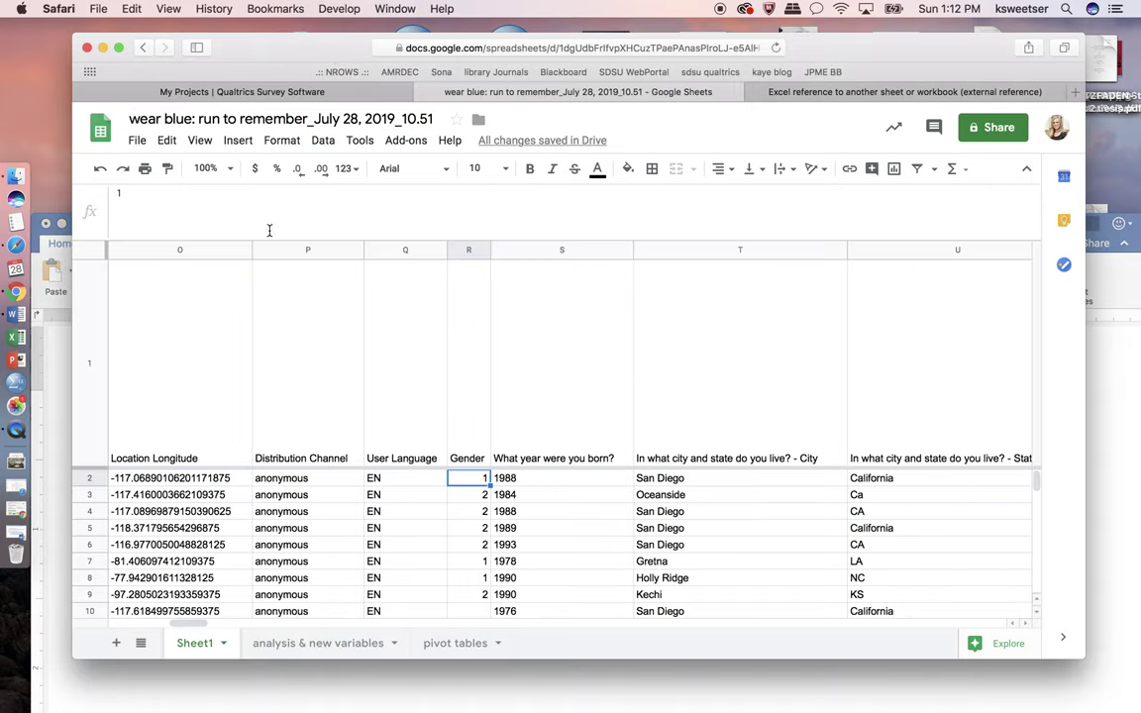
Paste only the copied formula =IF(Sheet1!R2=1,"Male",IF(Sheet1!R2=2,"Female",IF(Sheet1!R2=0,"None",0) )) into cell B2 of the analysis & new variables sheet.
click(296, 646)
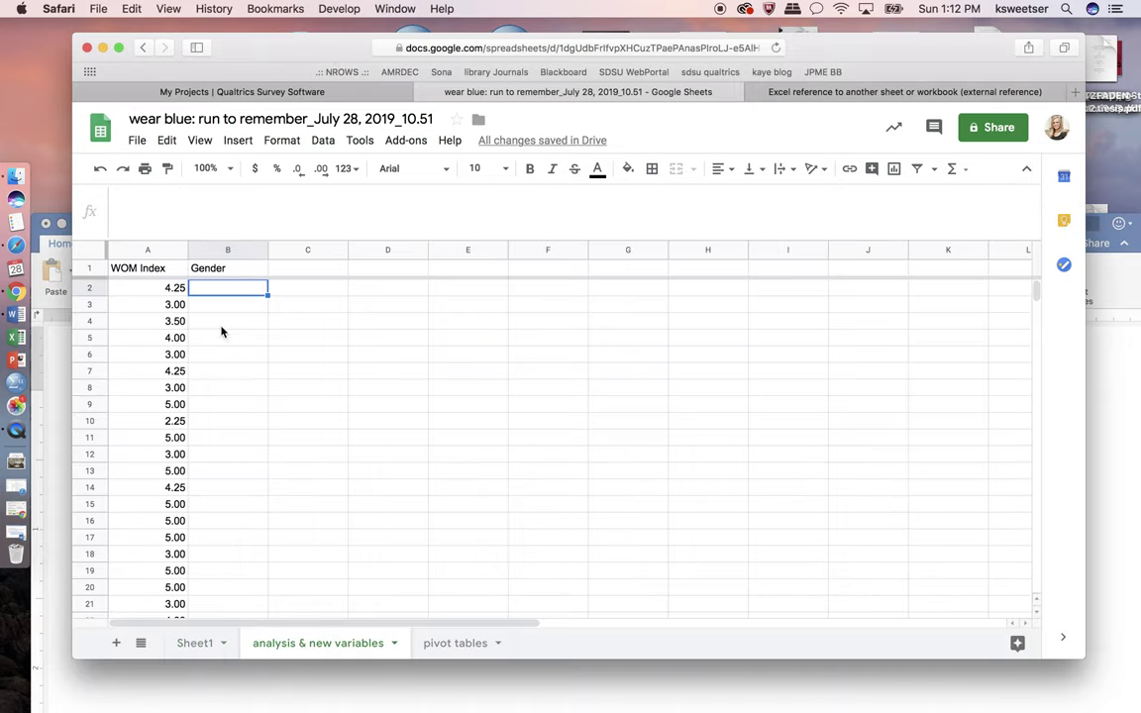
click(167, 141)
mouse_move(184, 315)
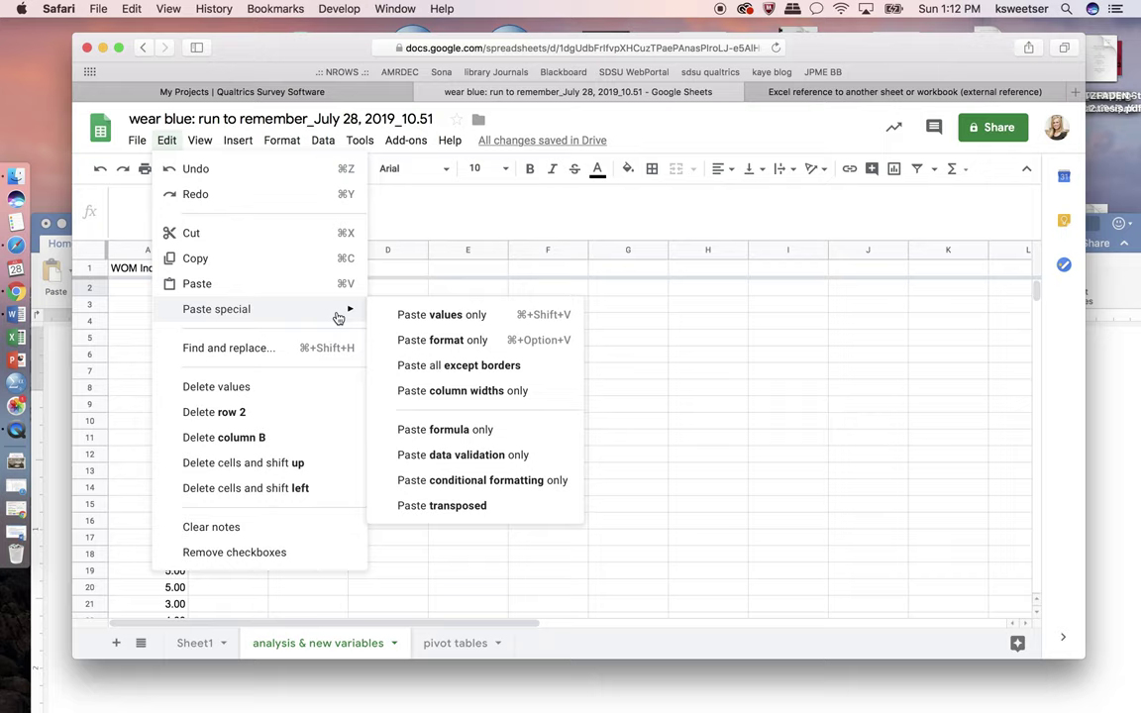
click(445, 428)
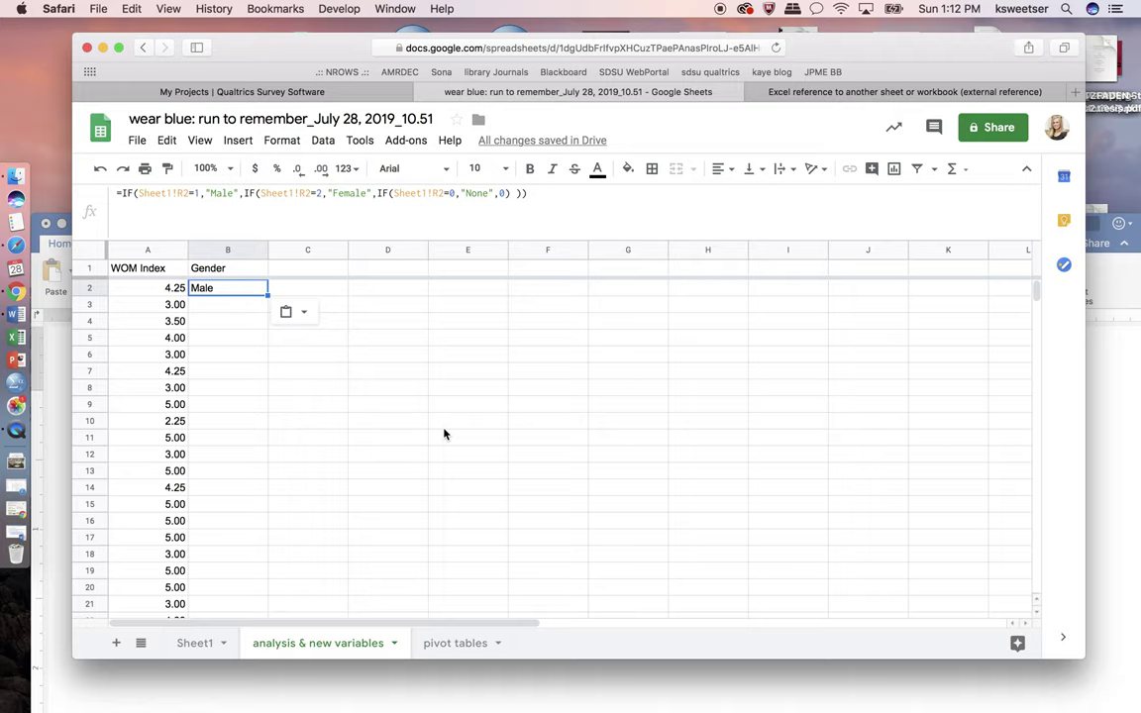
key(Return)
key(Return)
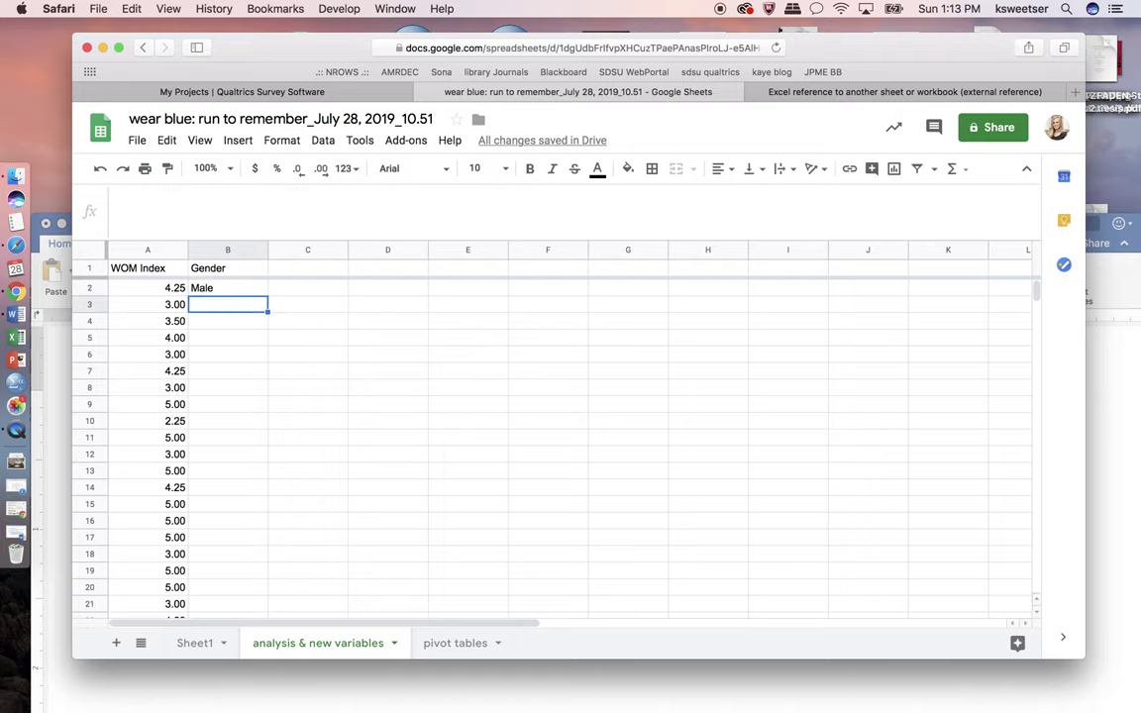
Check the B2 label against the gender codes in R2 and R3 of Sheet1, and fill the formula down to B16.
click(233, 292)
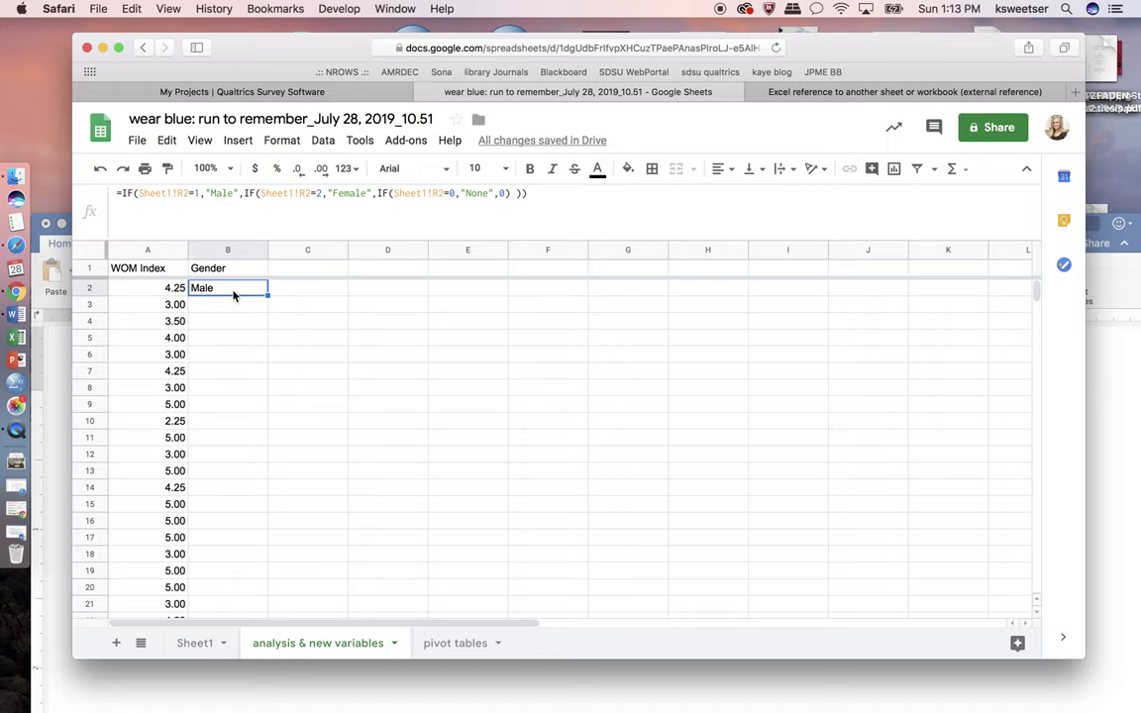
click(204, 646)
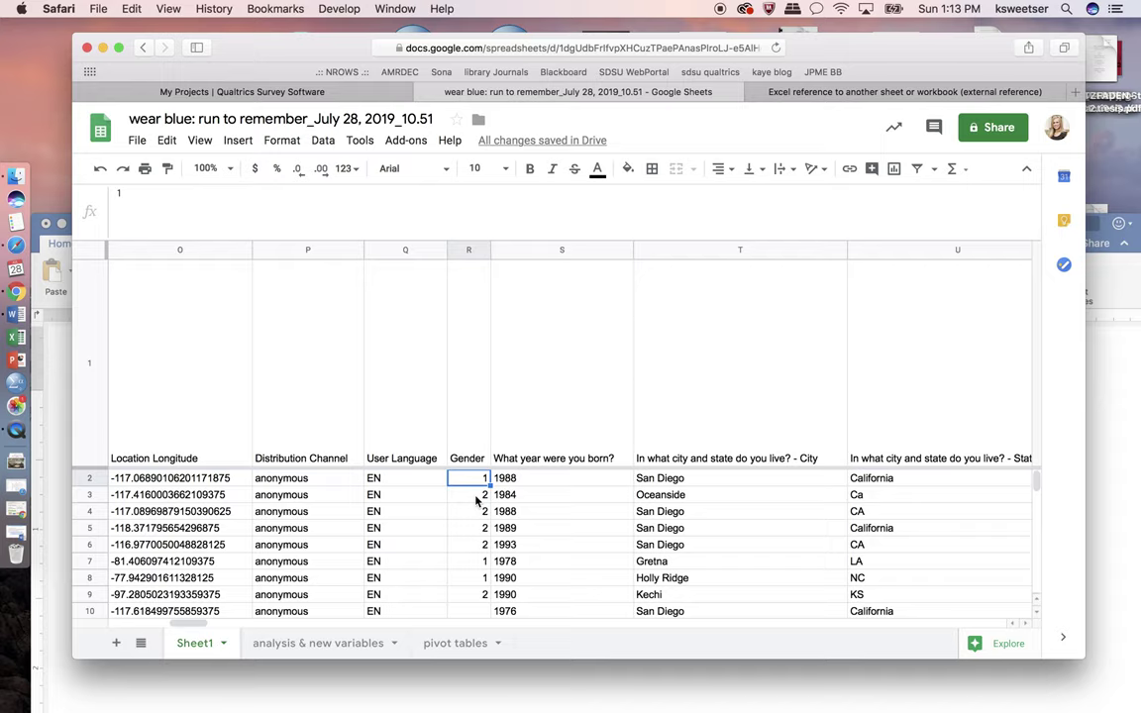
click(476, 500)
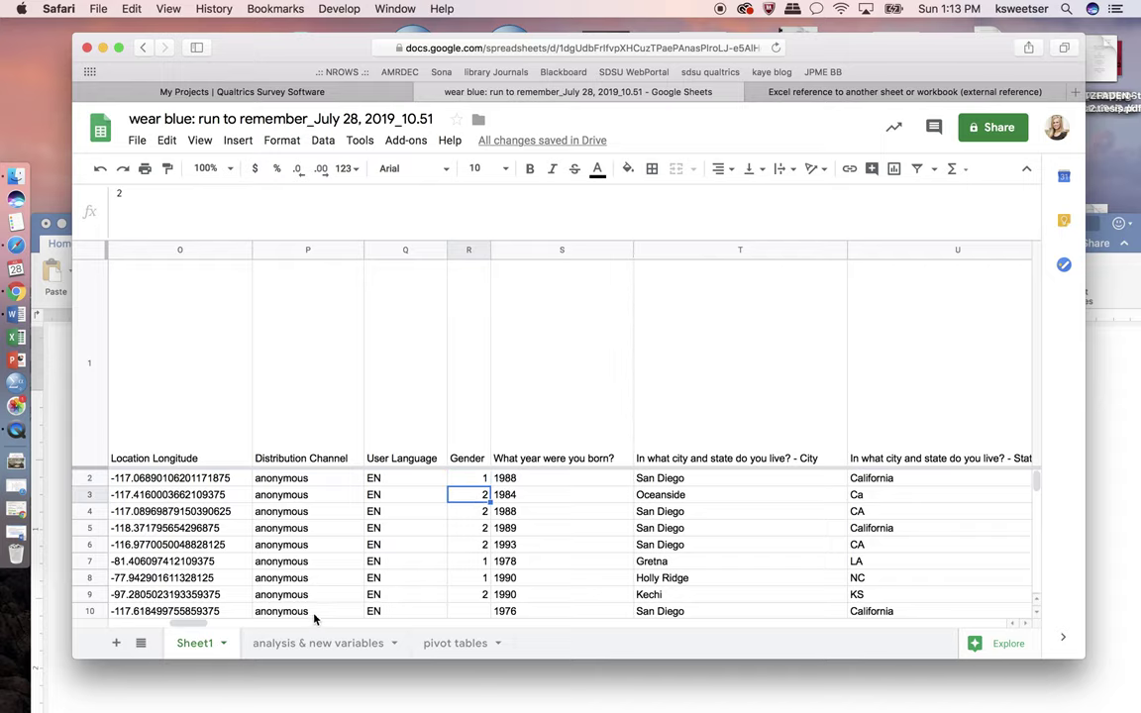
click(292, 642)
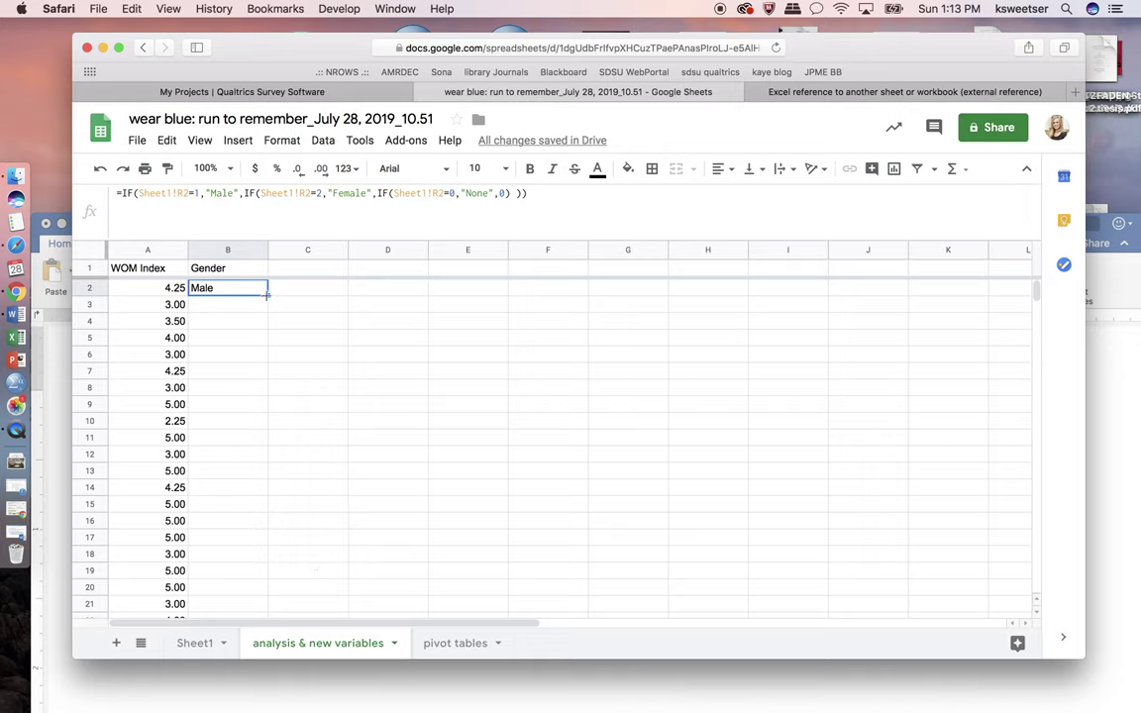
drag(266, 294, 241, 522)
Inspect the filled formulas in B3 and B10 and compare B10 with its source cell R10 on Sheet1.
click(230, 309)
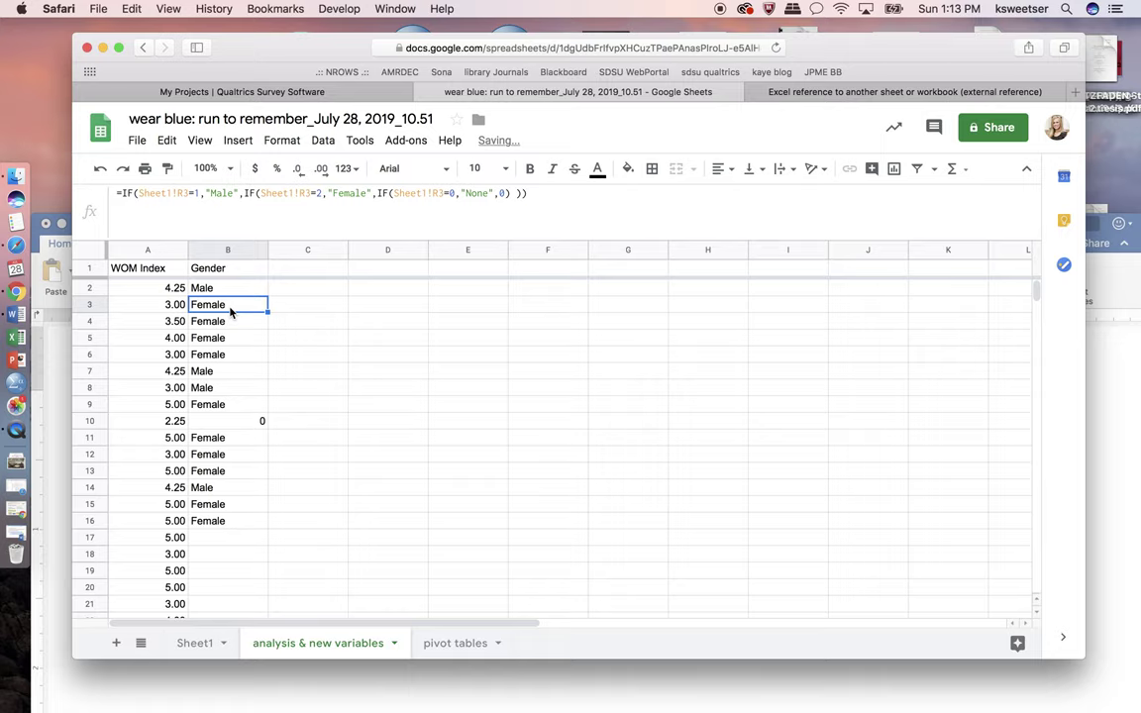
click(237, 424)
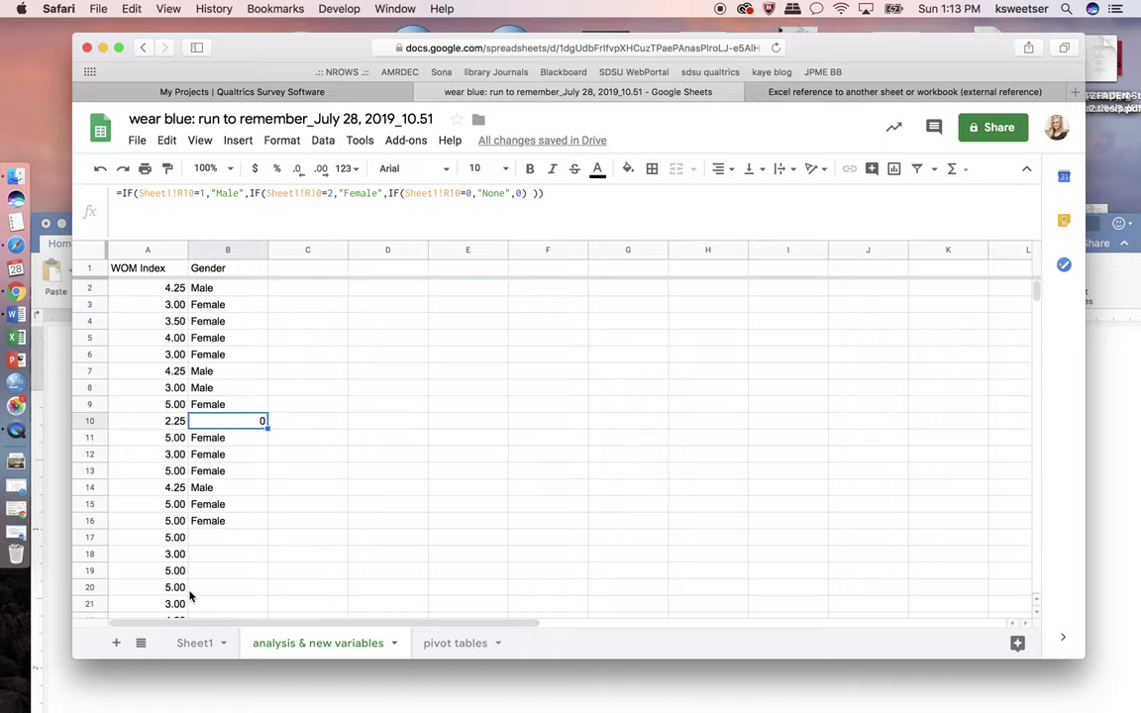
click(197, 643)
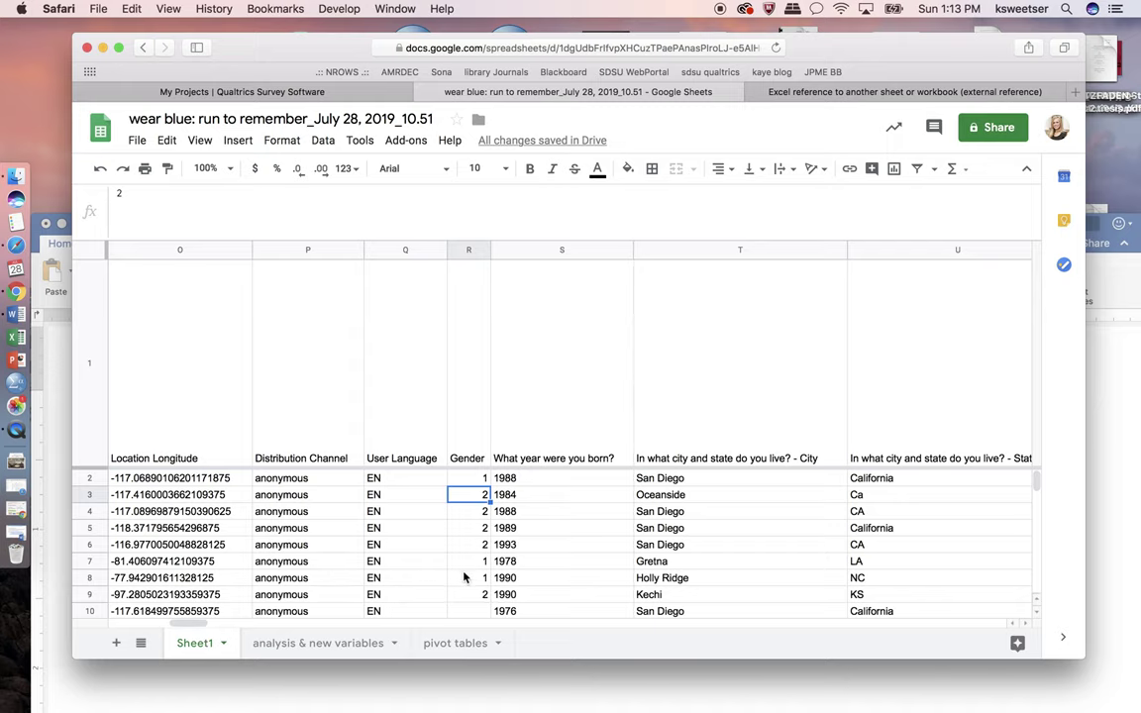
click(465, 611)
scroll(465, 614, down, 5)
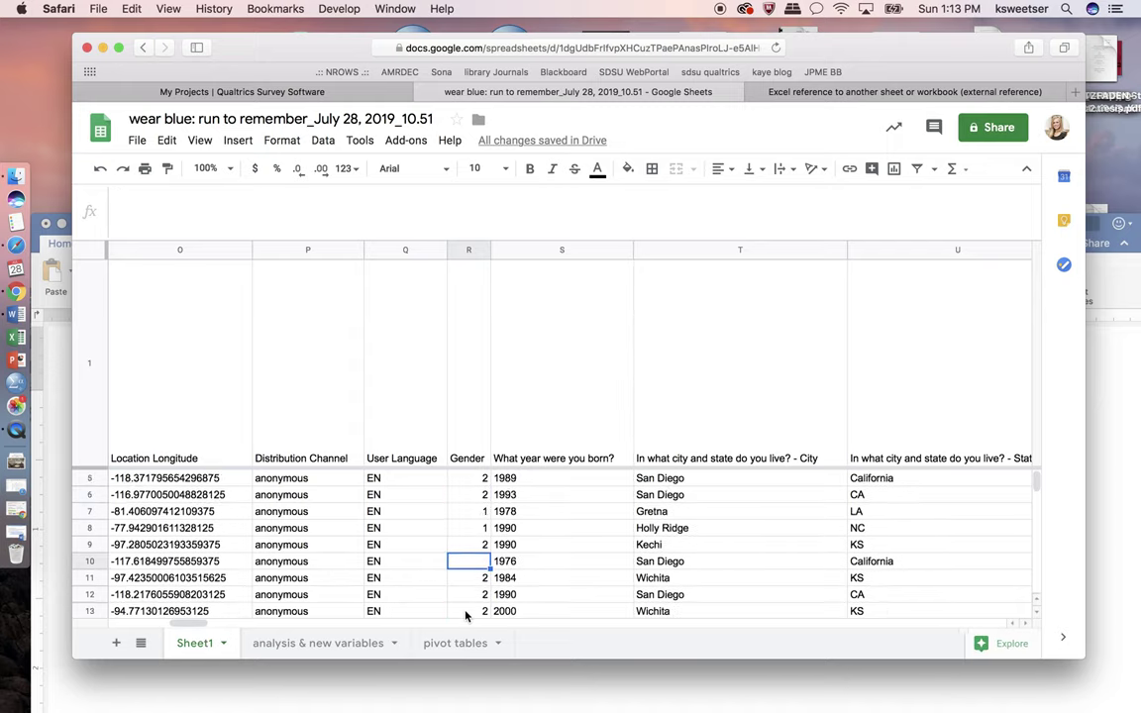
click(341, 644)
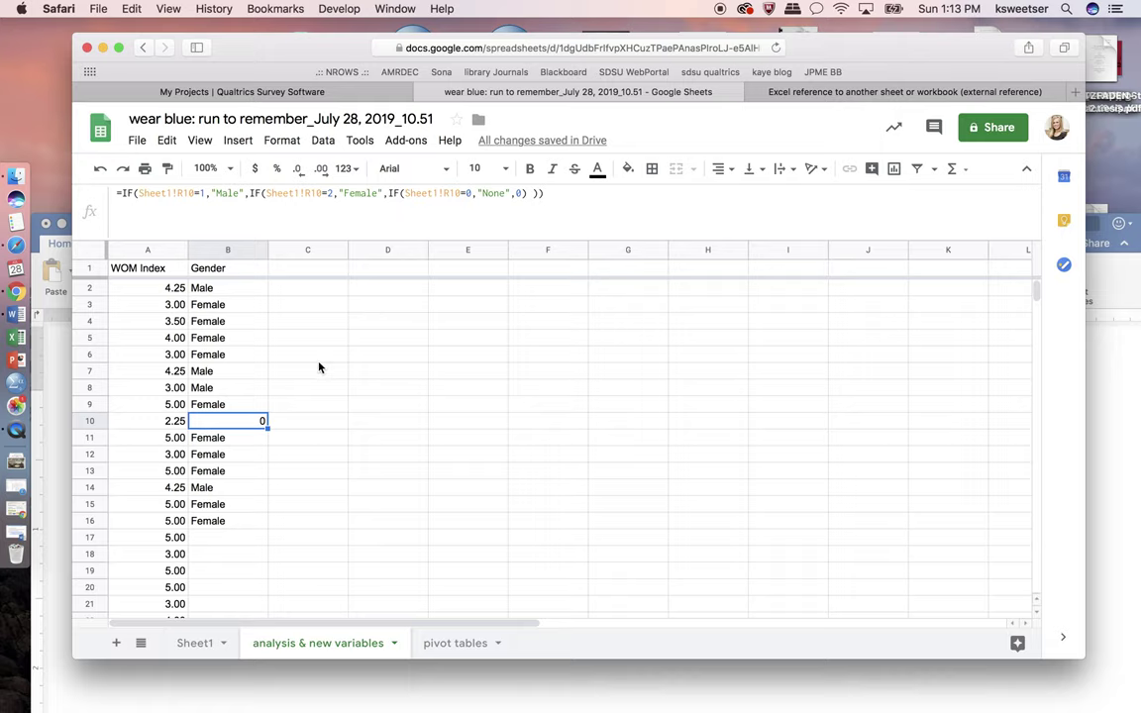
Extend the Gender formula from B16 down to row 147 and review the filled column.
scroll(301, 443, down, 2)
click(243, 439)
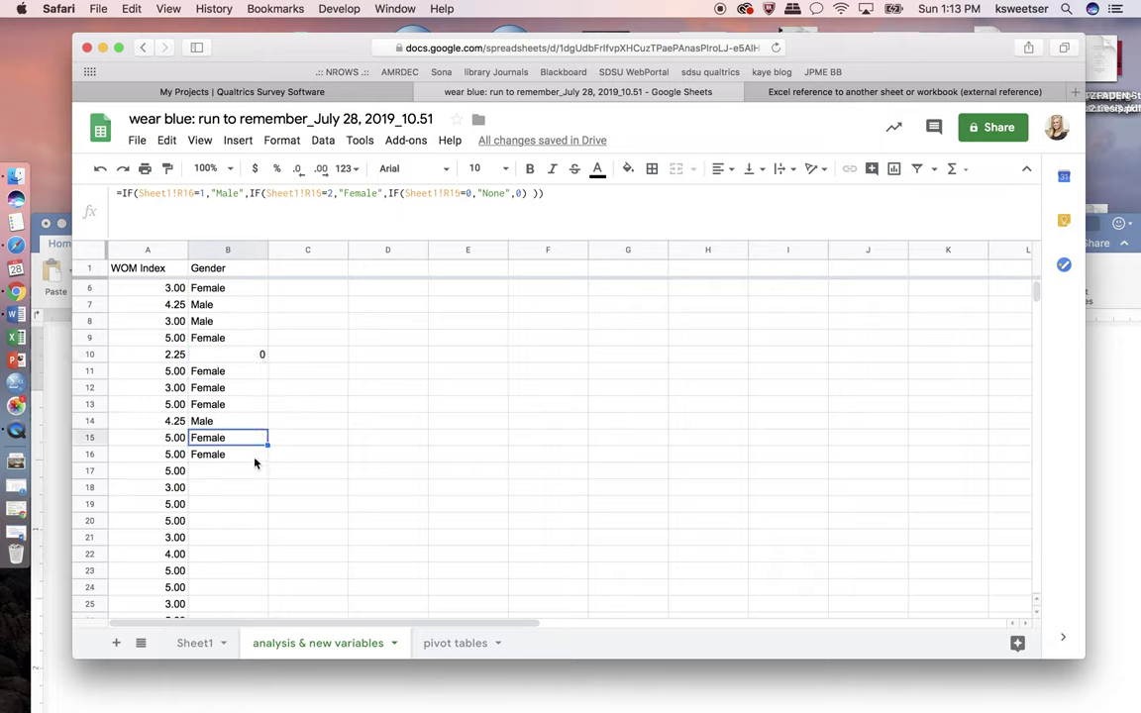
click(263, 457)
mouse_move(267, 459)
mouse_down()
mouse_move(235, 526)
mouse_move(255, 645)
mouse_move(279, 479)
mouse_up()
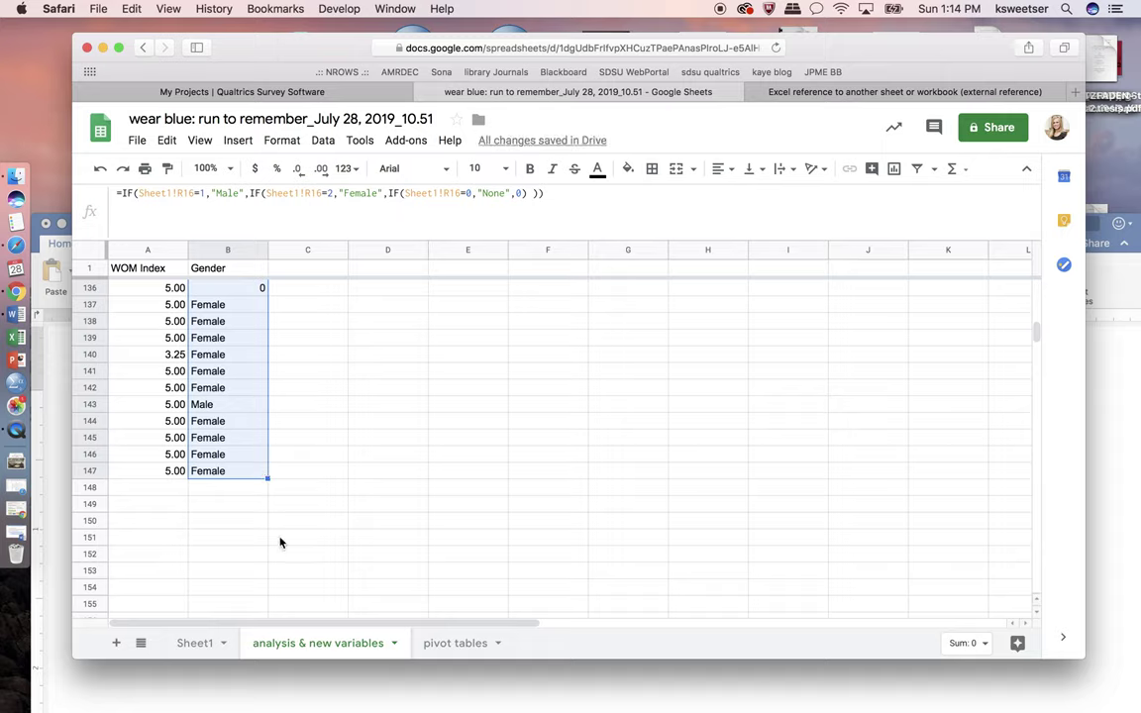
click(329, 473)
scroll(329, 476, up, 20)
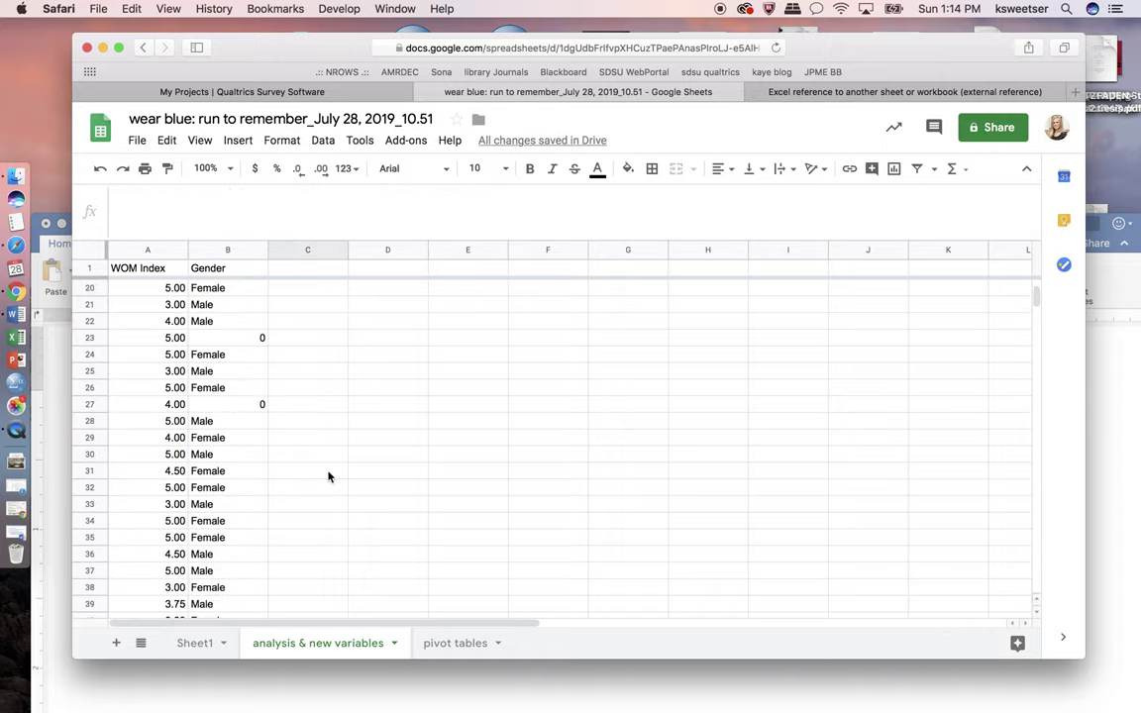
scroll(329, 479, up, 5)
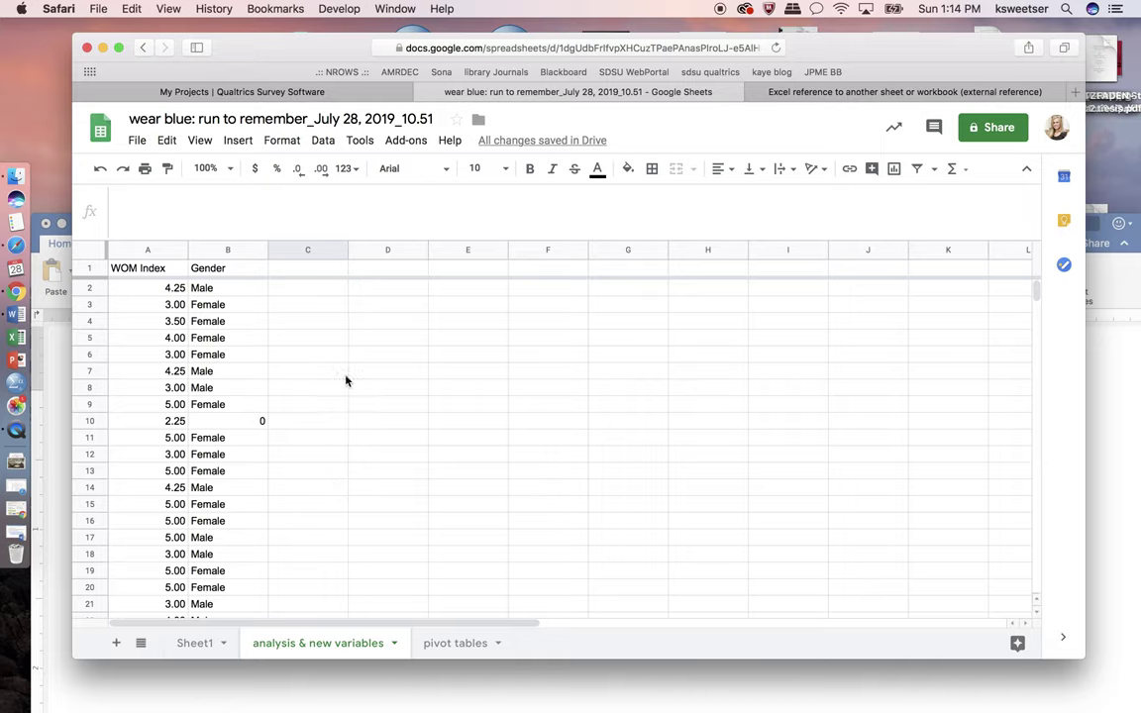
Start a pivot table on the pivot tables sheet, inserted into the existing sheet at cell B6.
click(457, 644)
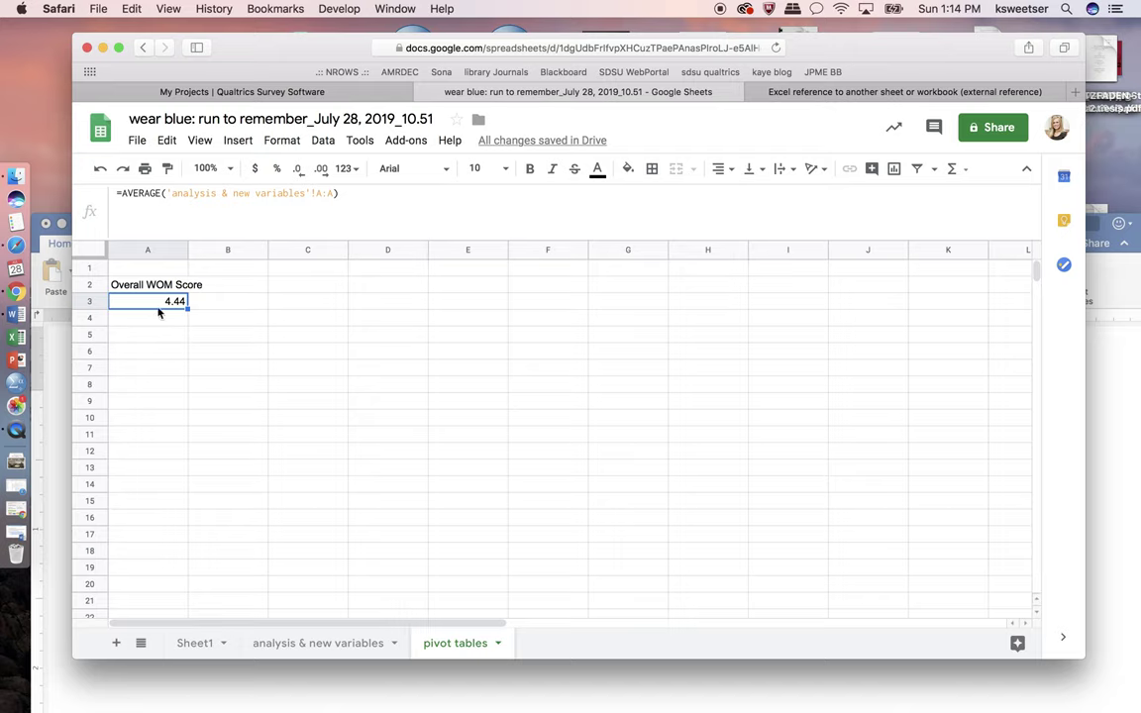
click(250, 351)
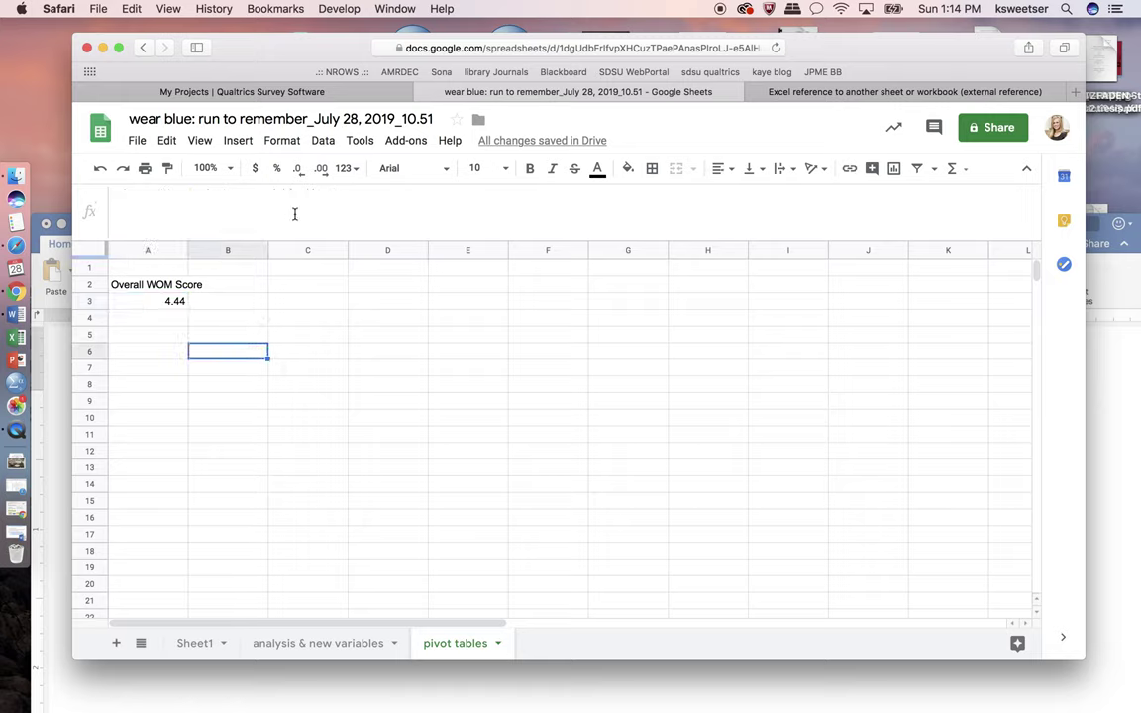
click(324, 142)
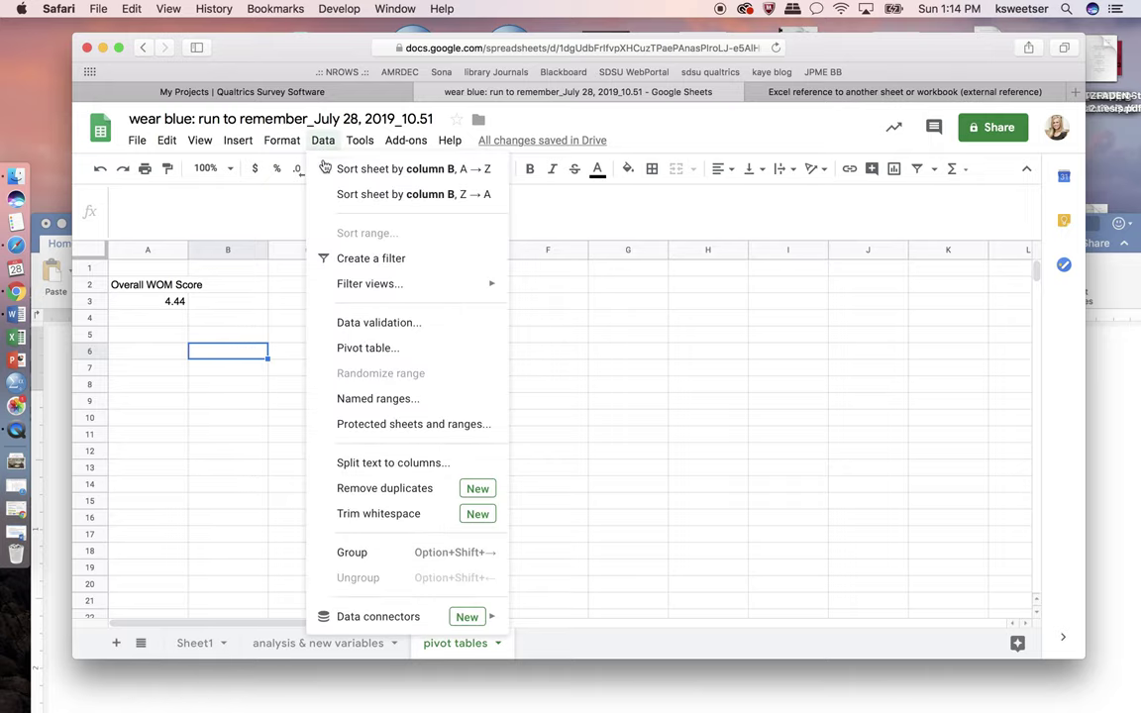
click(345, 349)
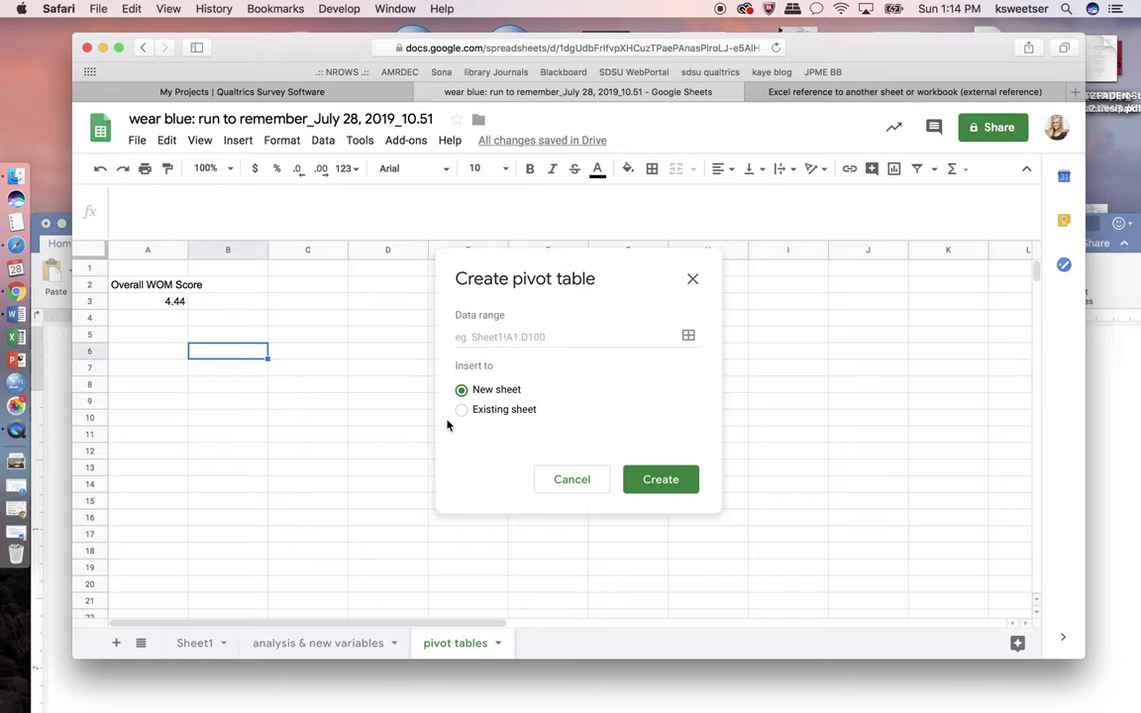
click(506, 412)
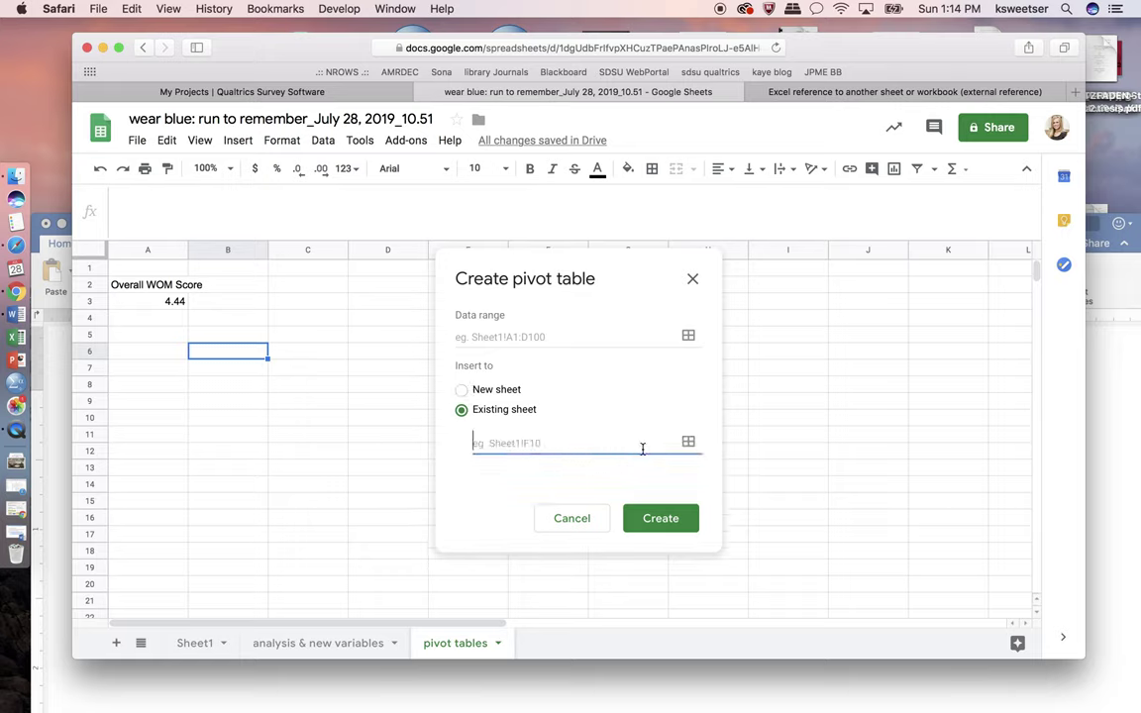
click(689, 443)
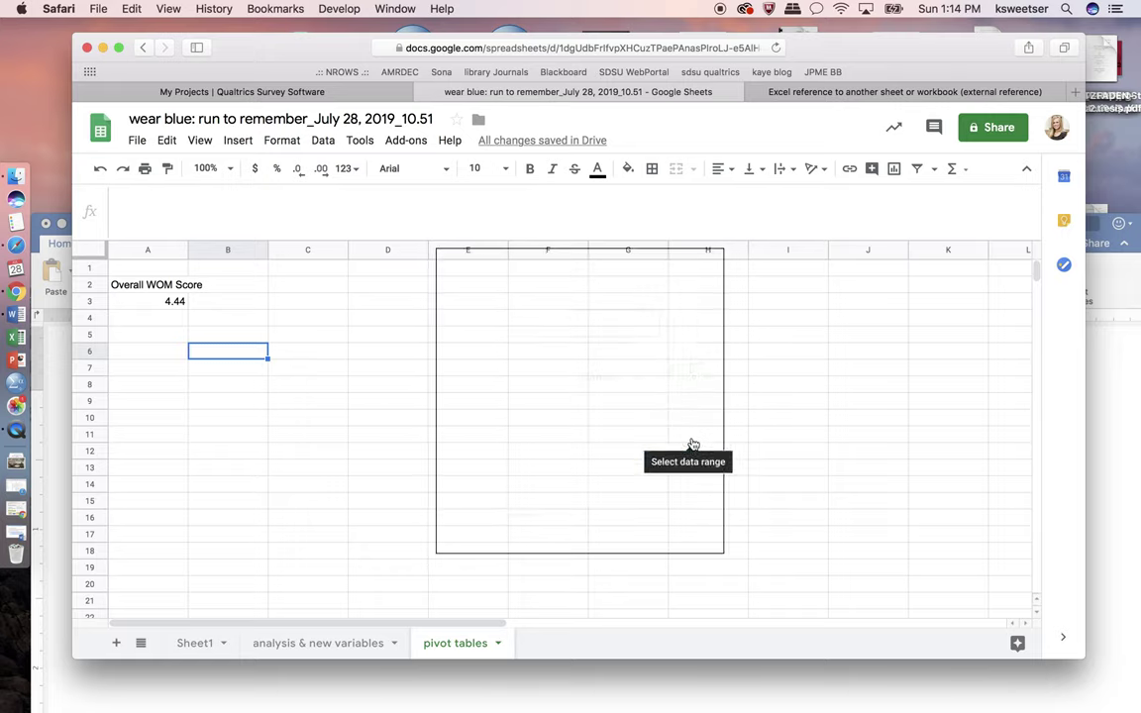
click(217, 354)
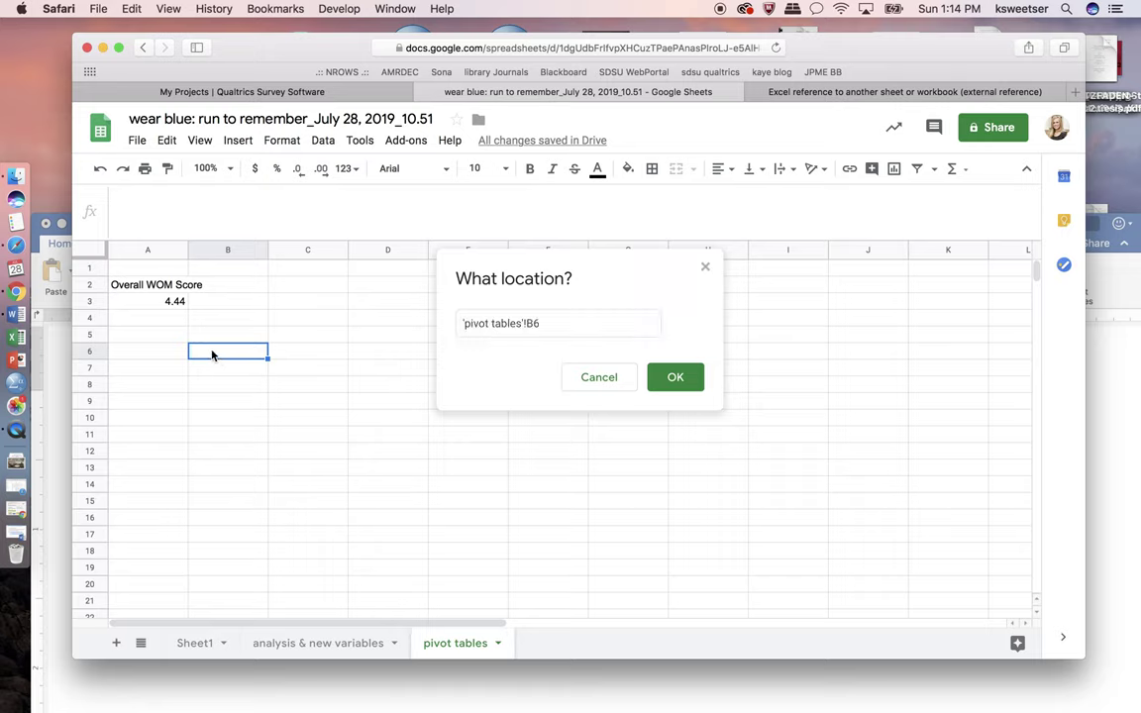
click(674, 380)
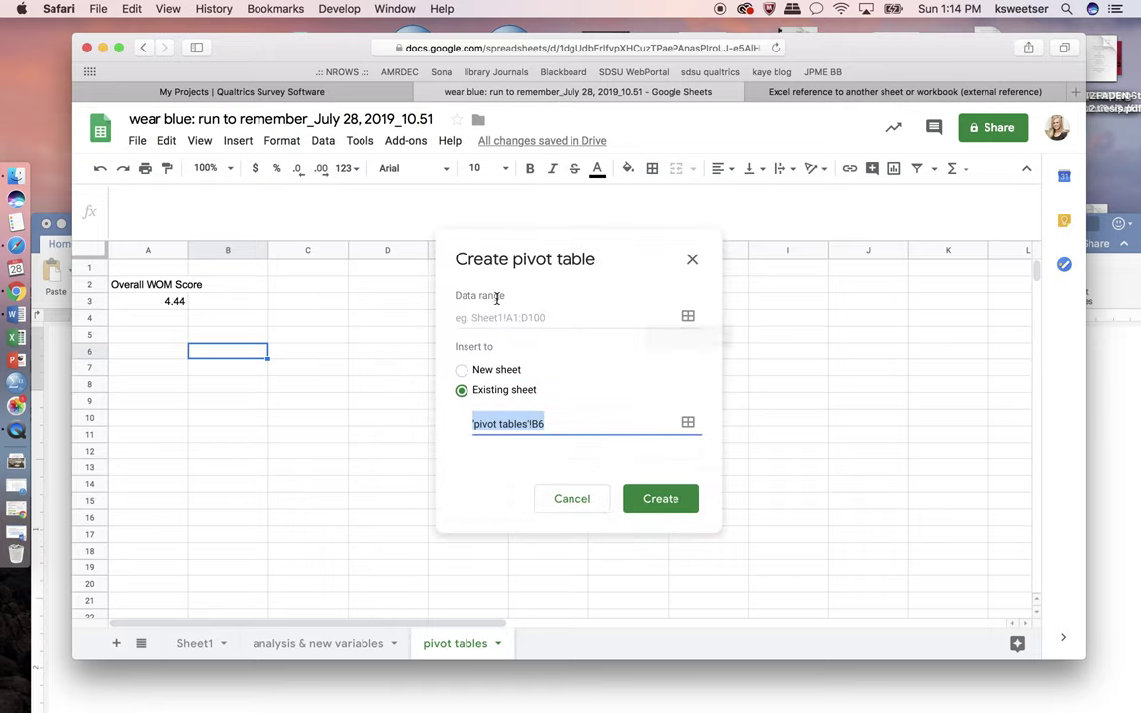
Set the pivot table's data range to columns A:B of the analysis & new variables sheet and create the table.
click(688, 316)
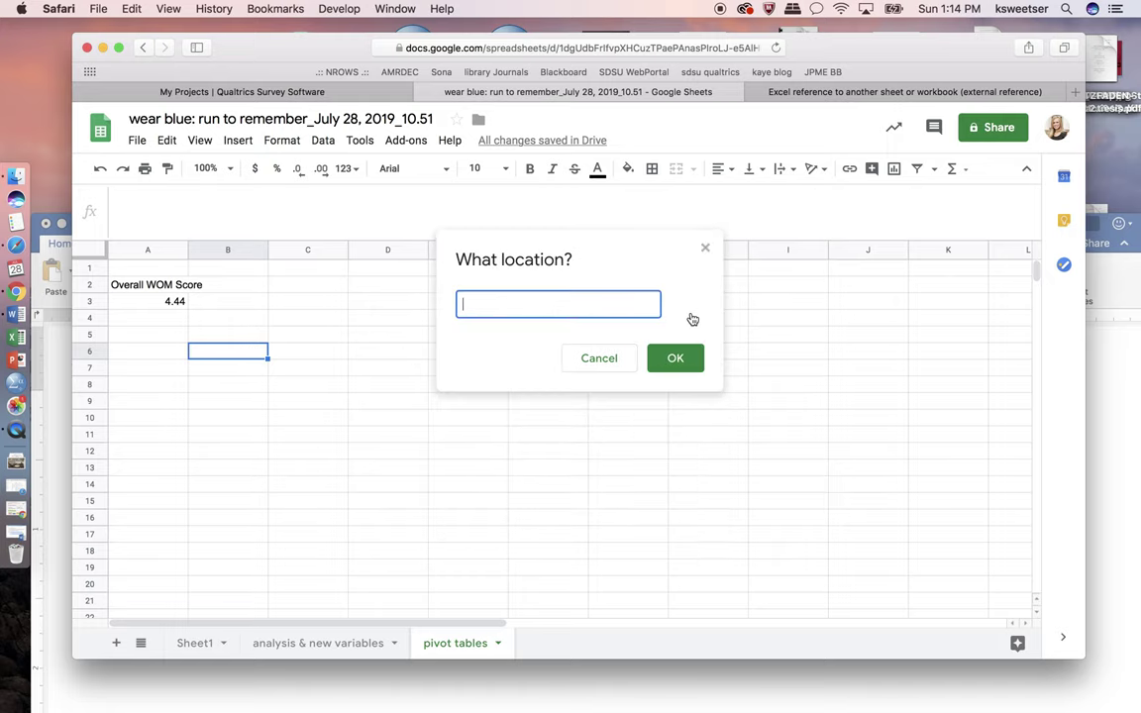
click(328, 649)
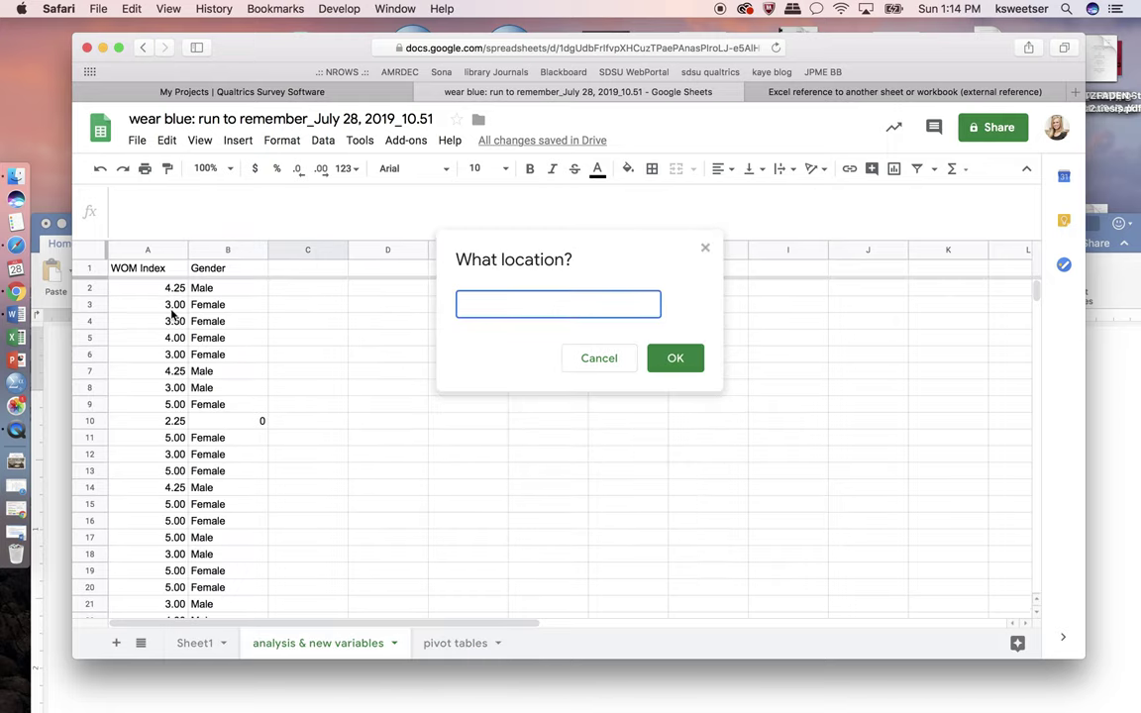
click(145, 251)
drag(145, 250, 210, 251)
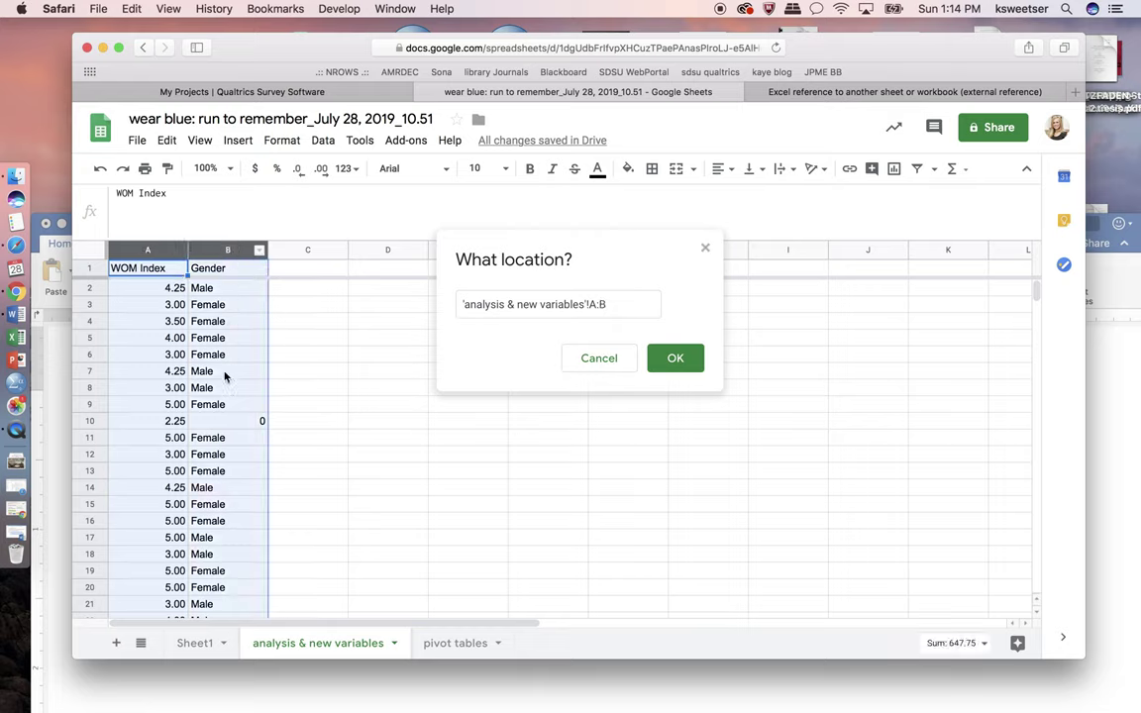
scroll(224, 374, down, 10)
scroll(224, 374, down, 14)
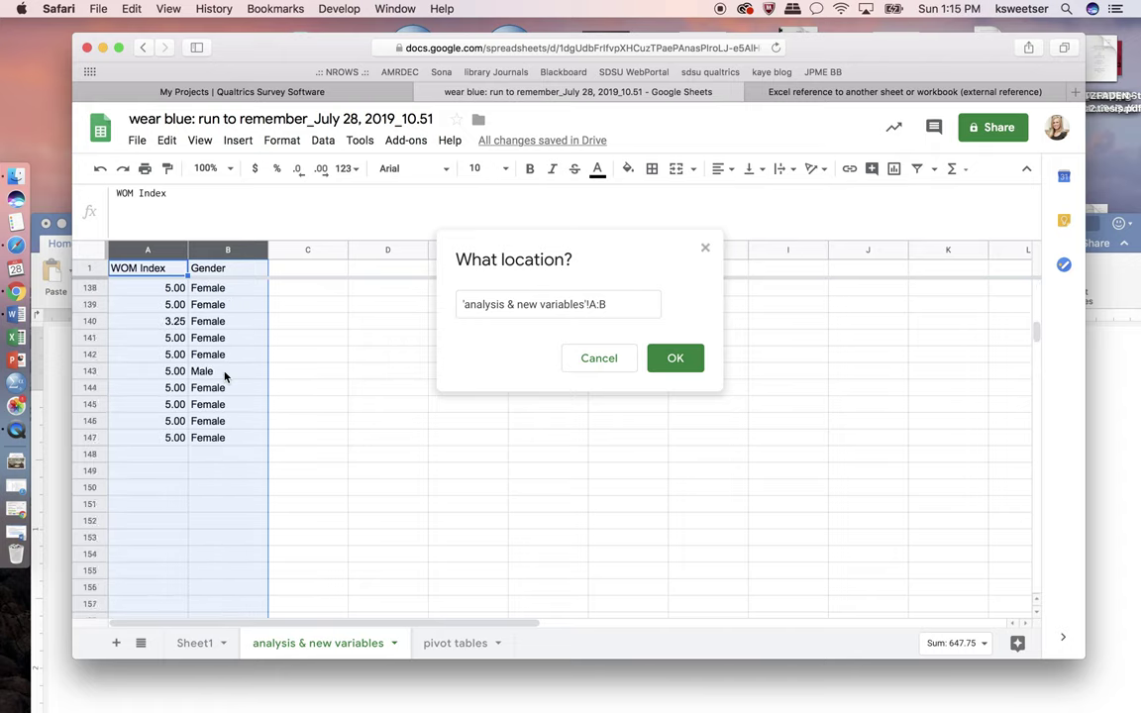
click(681, 361)
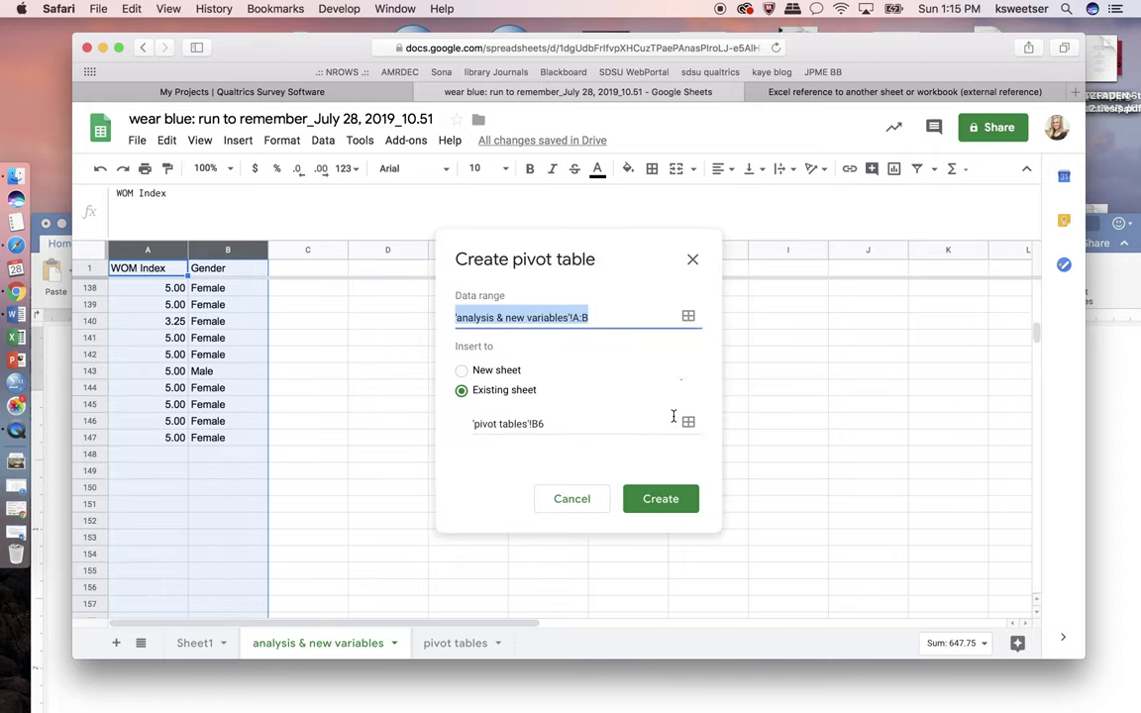
click(665, 500)
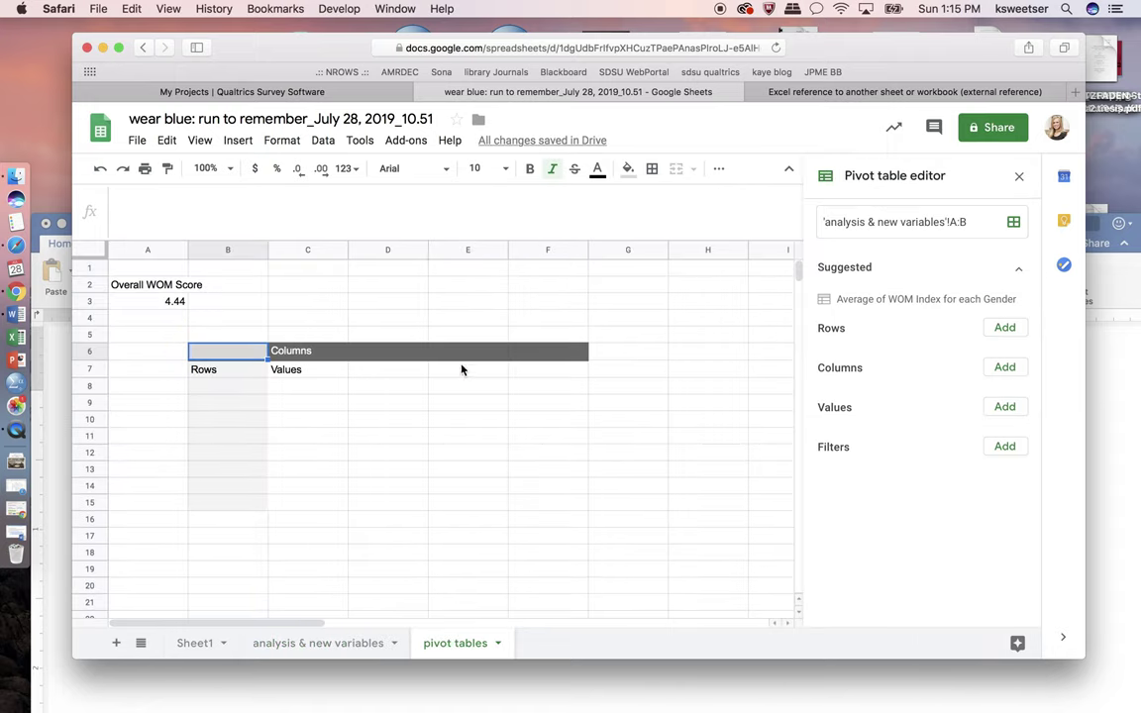
Add Gender as the row field of the pivot table.
click(345, 442)
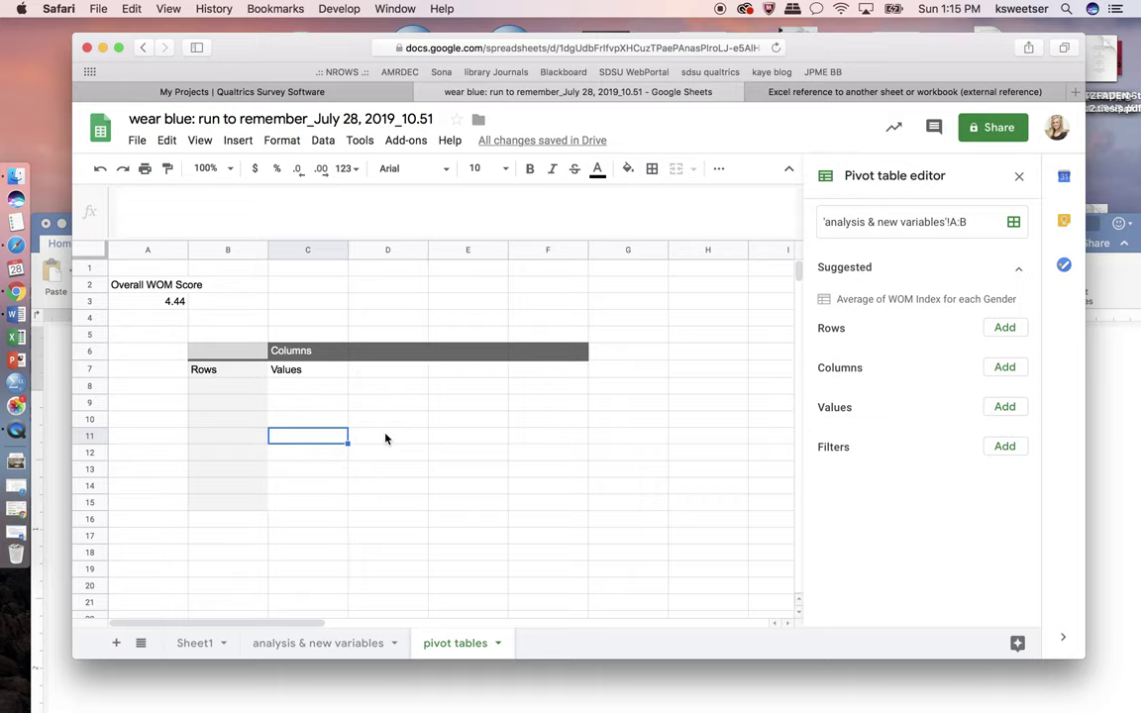
click(1006, 330)
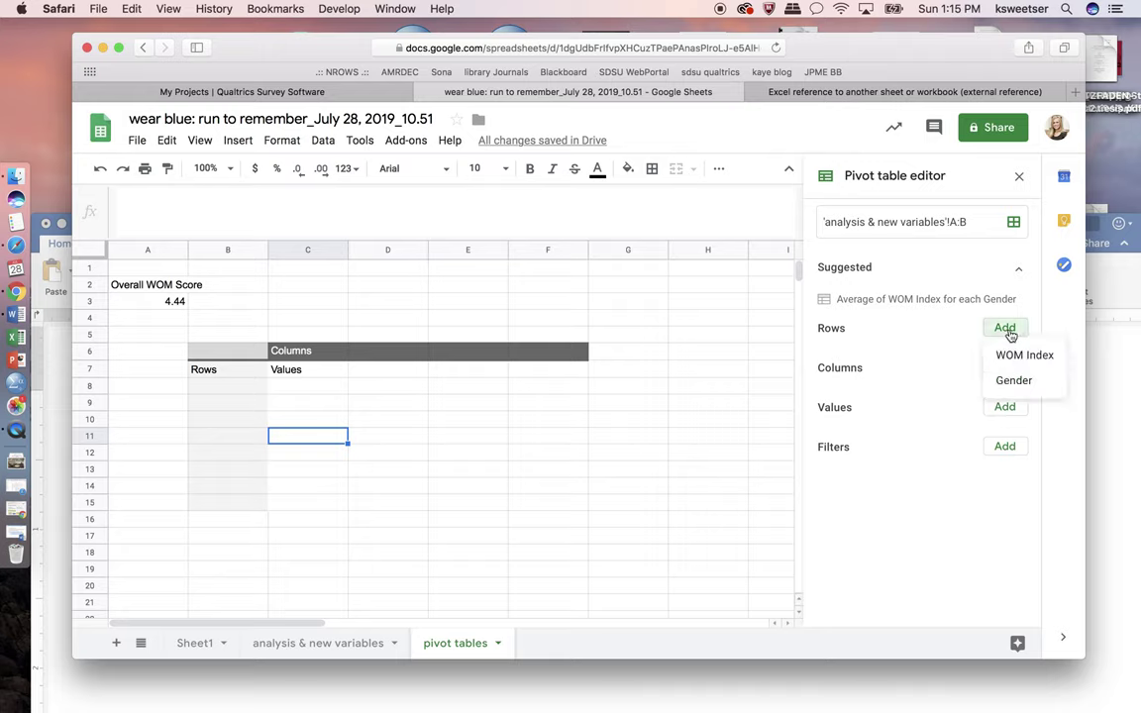
click(1012, 382)
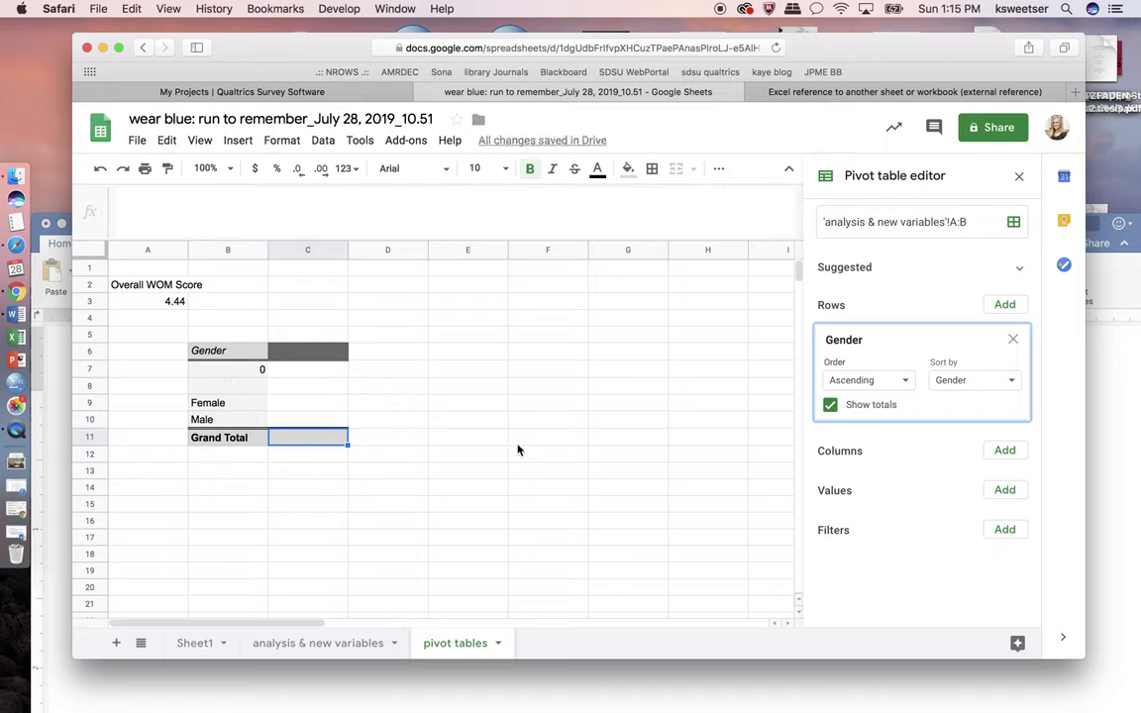
Add a Gender filter to the pivot table that excludes blanks and 0, keeping only Female and Male.
click(1005, 531)
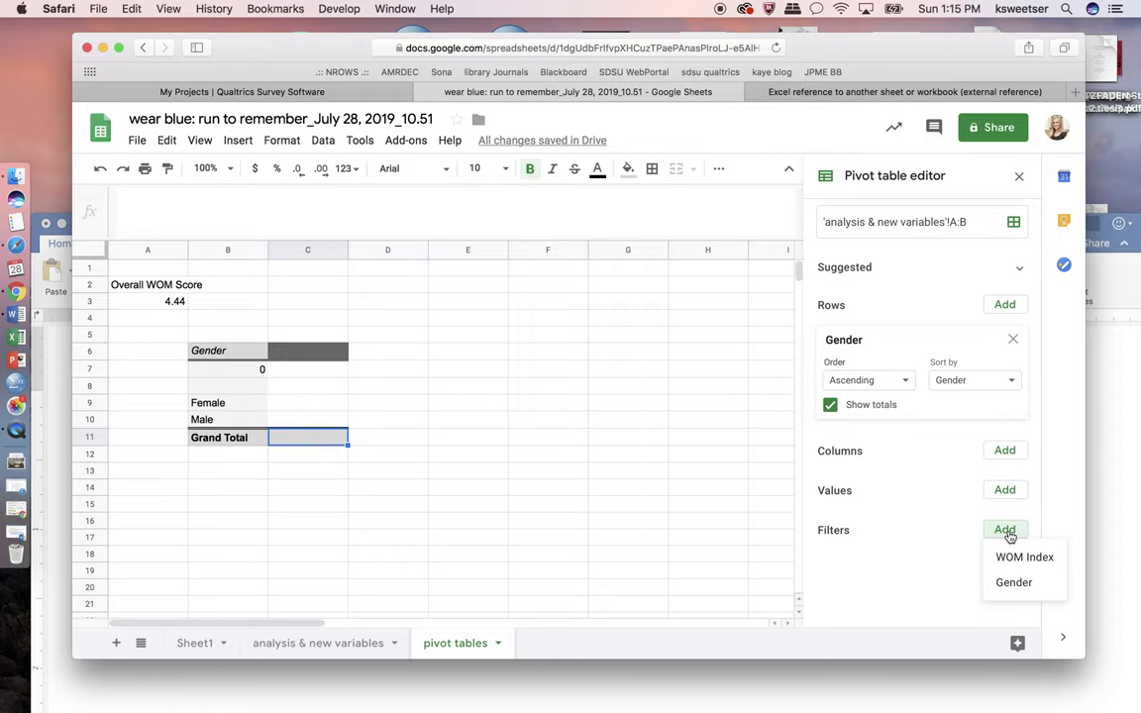
click(1012, 582)
scroll(971, 581, down, 1)
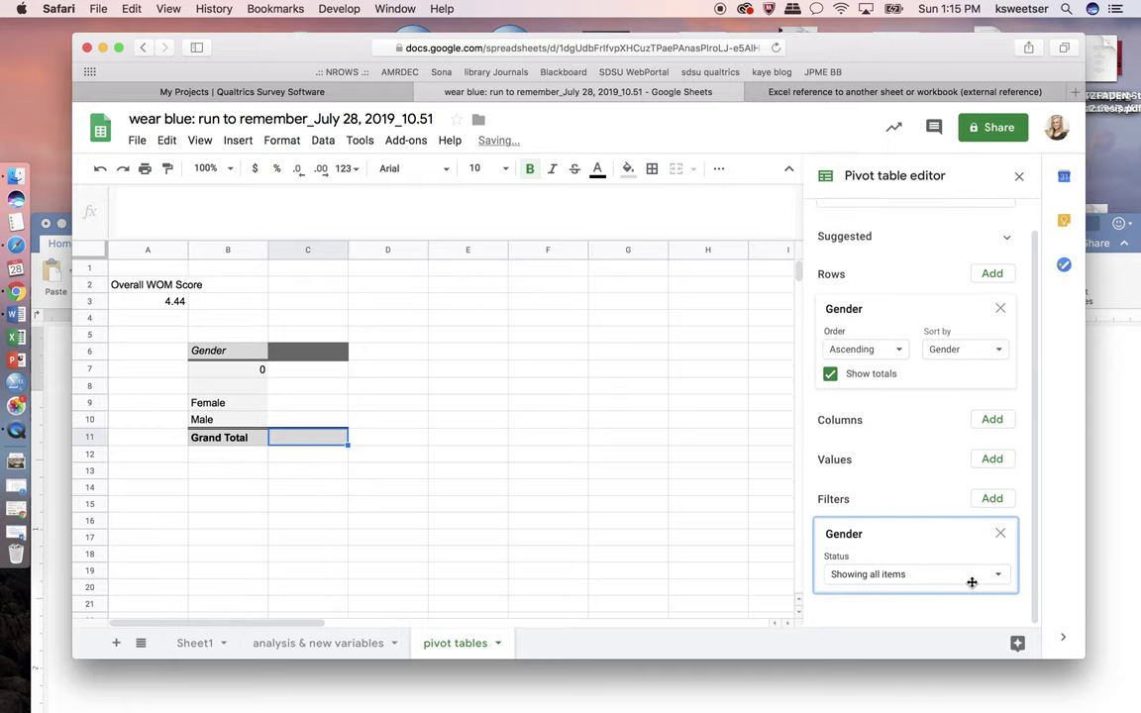
click(963, 591)
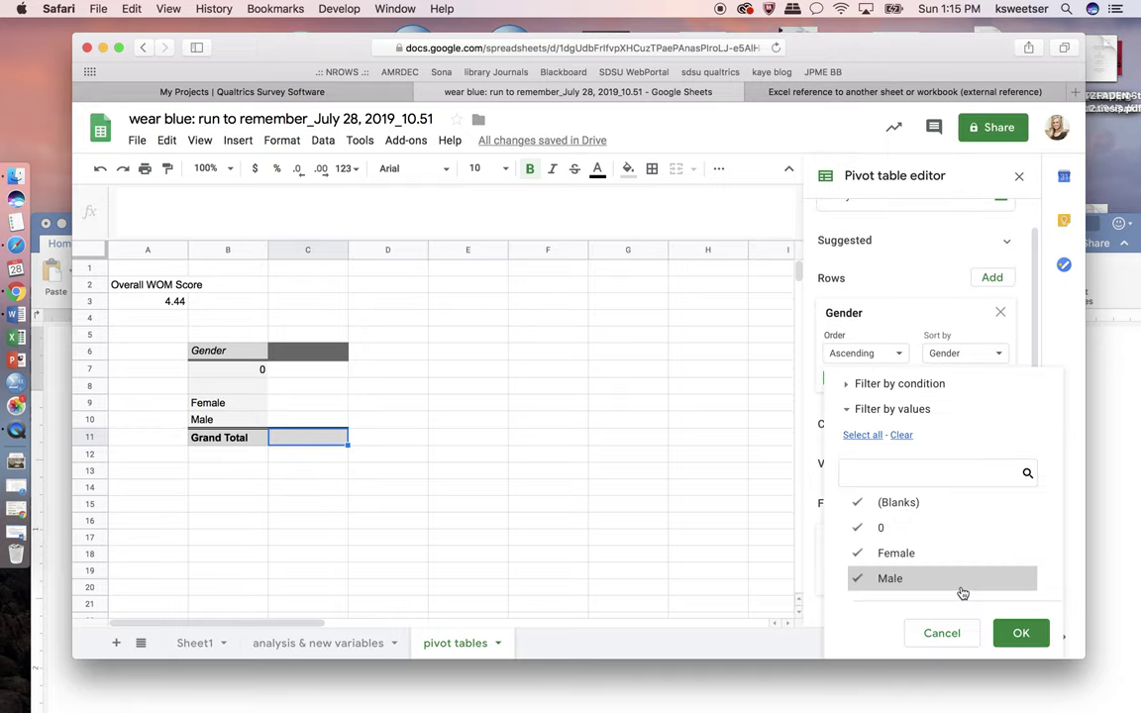
click(855, 530)
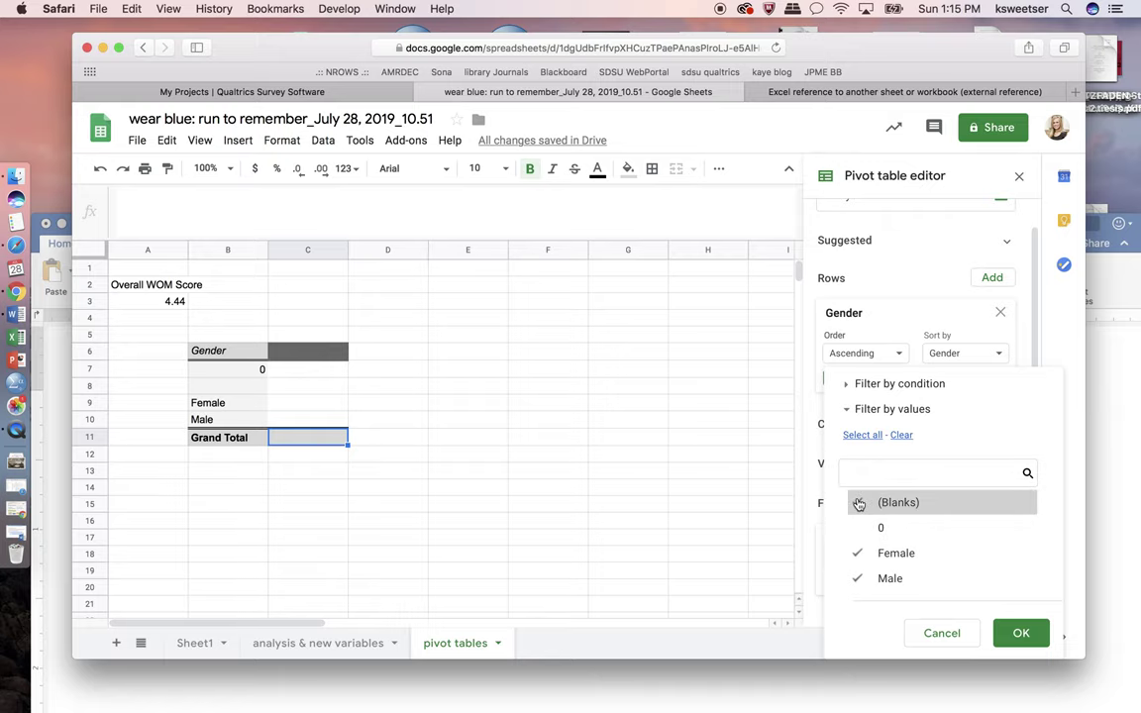
click(859, 504)
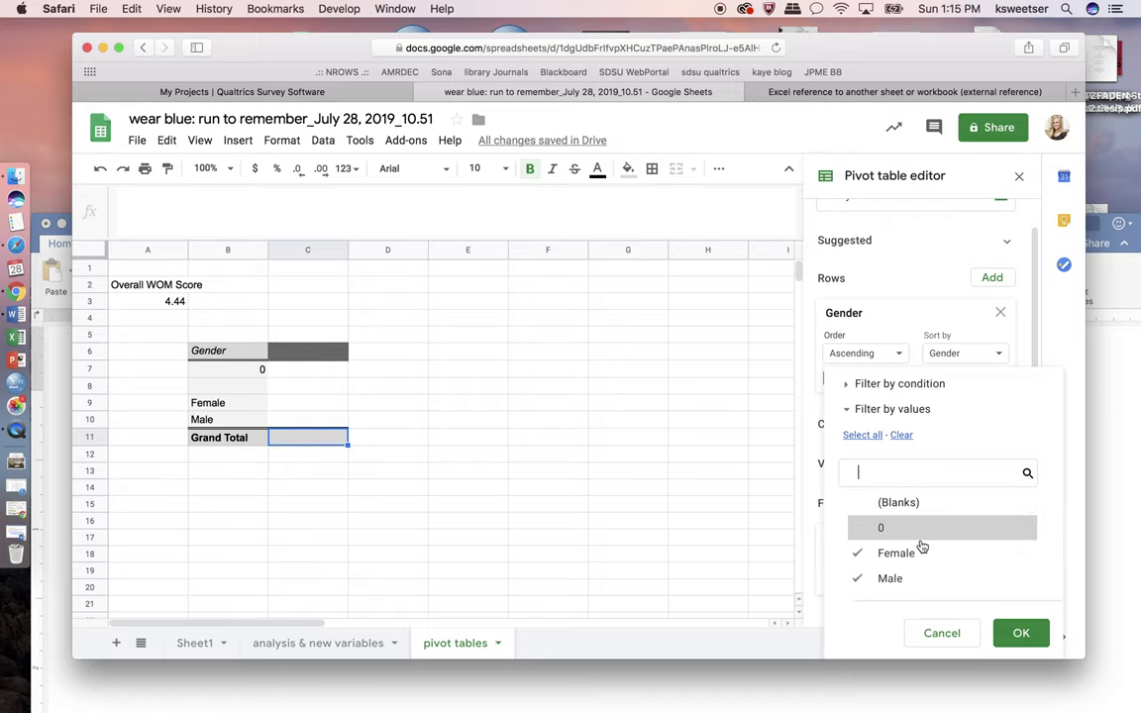
click(1022, 635)
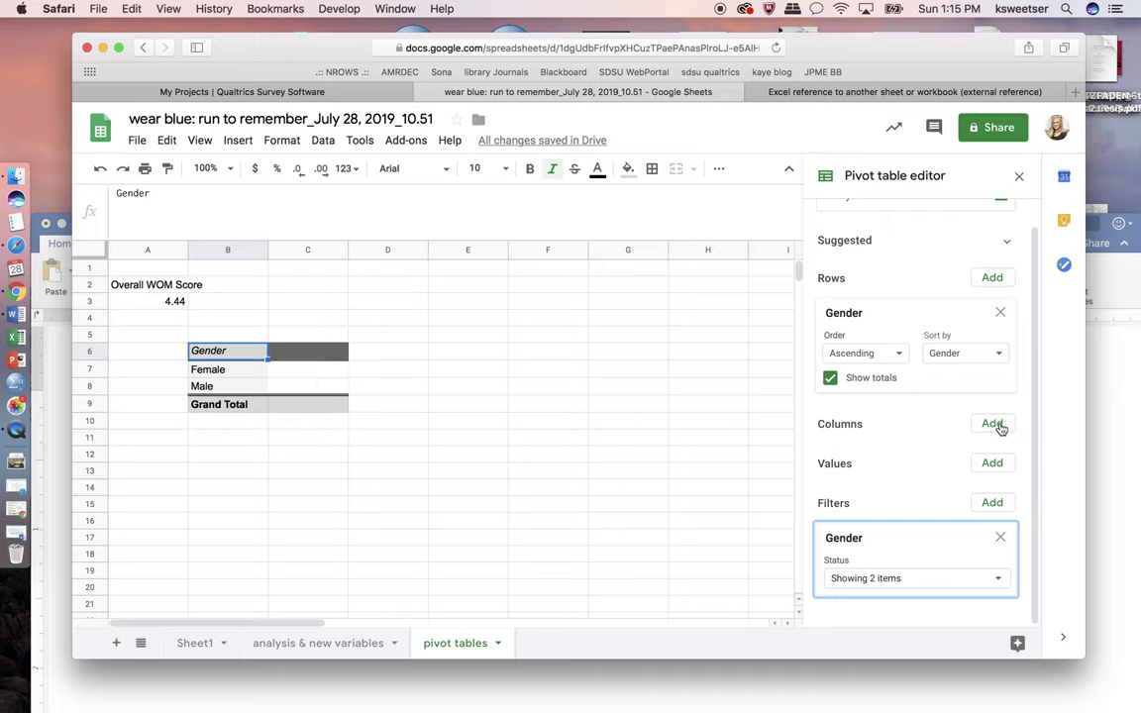
Try WOM Index as the pivot table's column field, examine the column layout, and remove that field.
click(995, 425)
click(1006, 450)
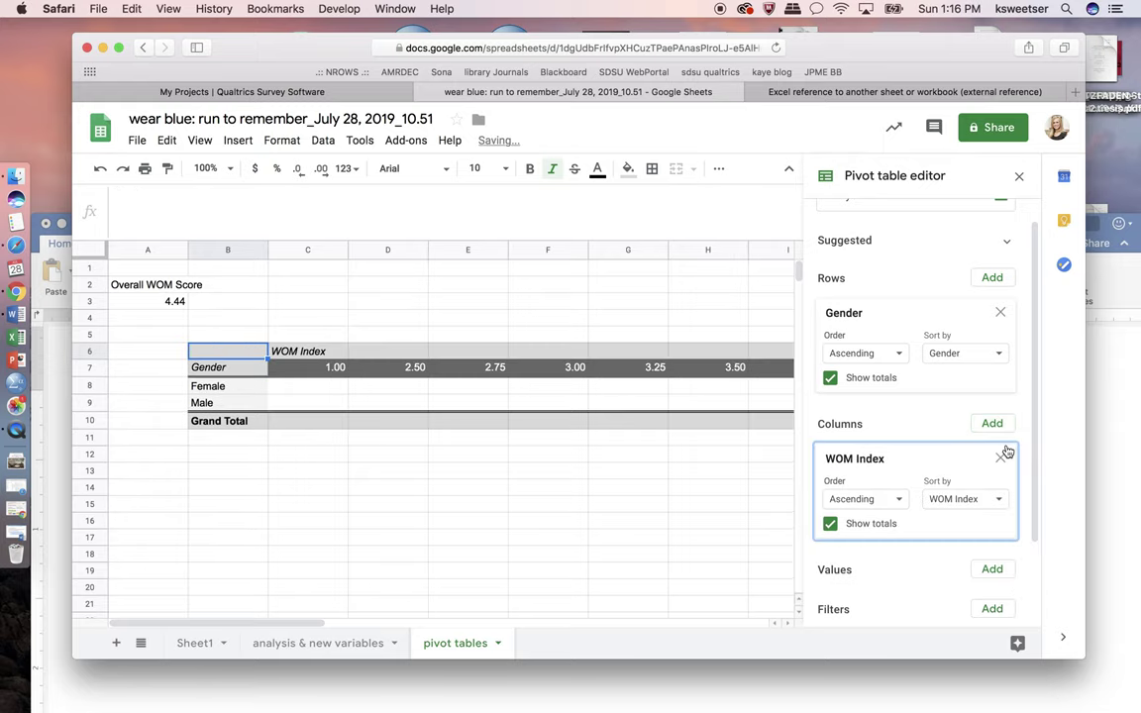
scroll(627, 401, right, 10)
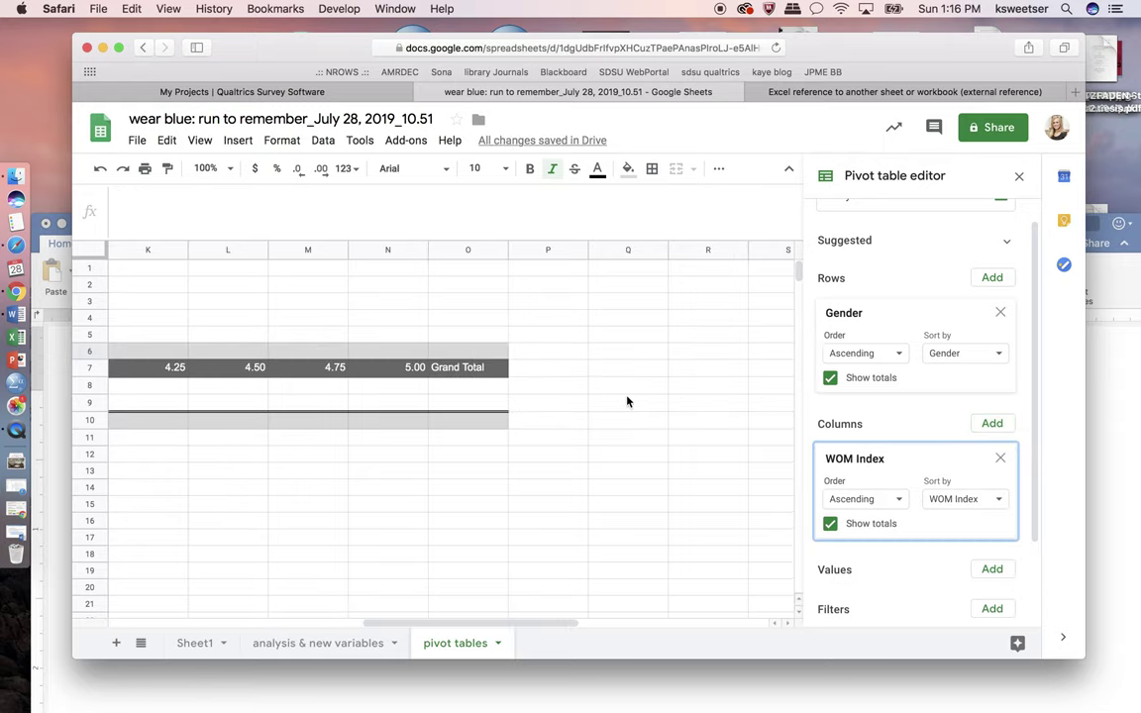
scroll(627, 401, left, 6)
scroll(626, 401, left, 5)
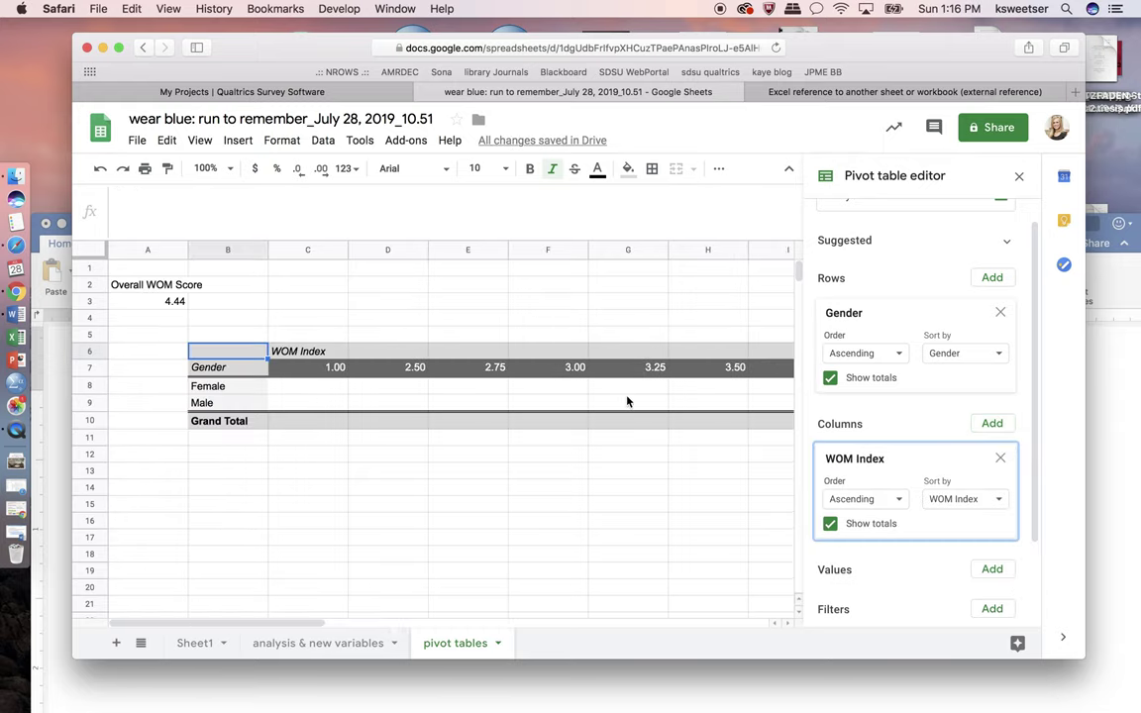
scroll(627, 401, right, 10)
scroll(627, 401, left, 8)
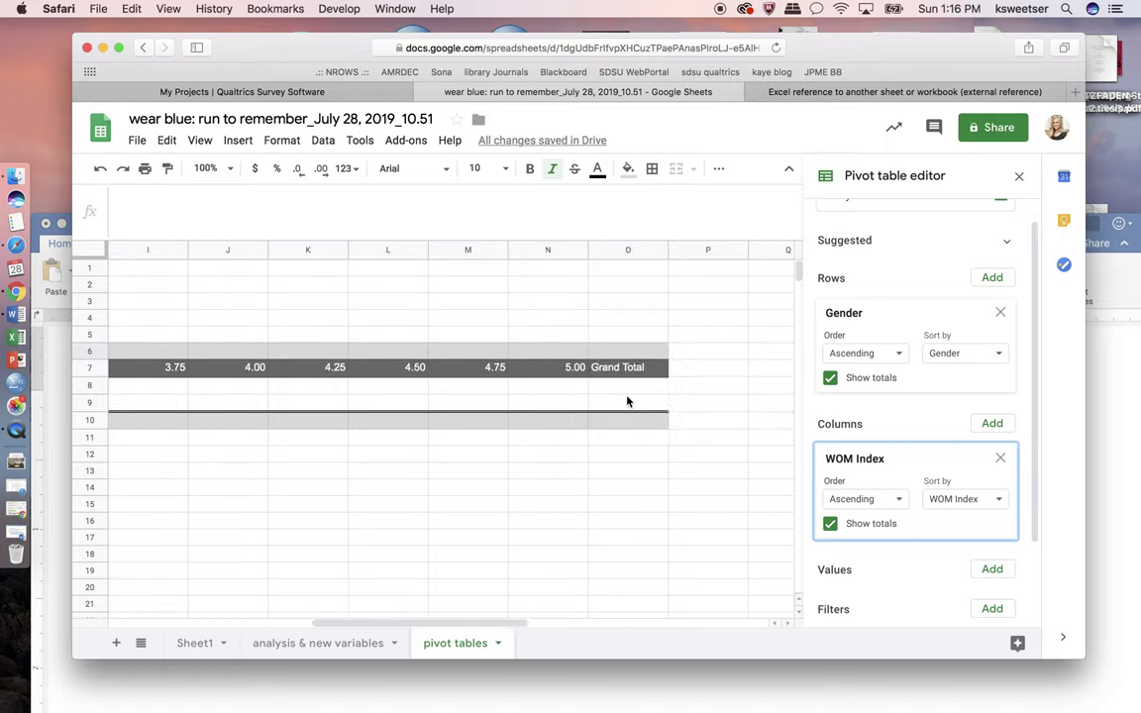
scroll(627, 401, left, 2)
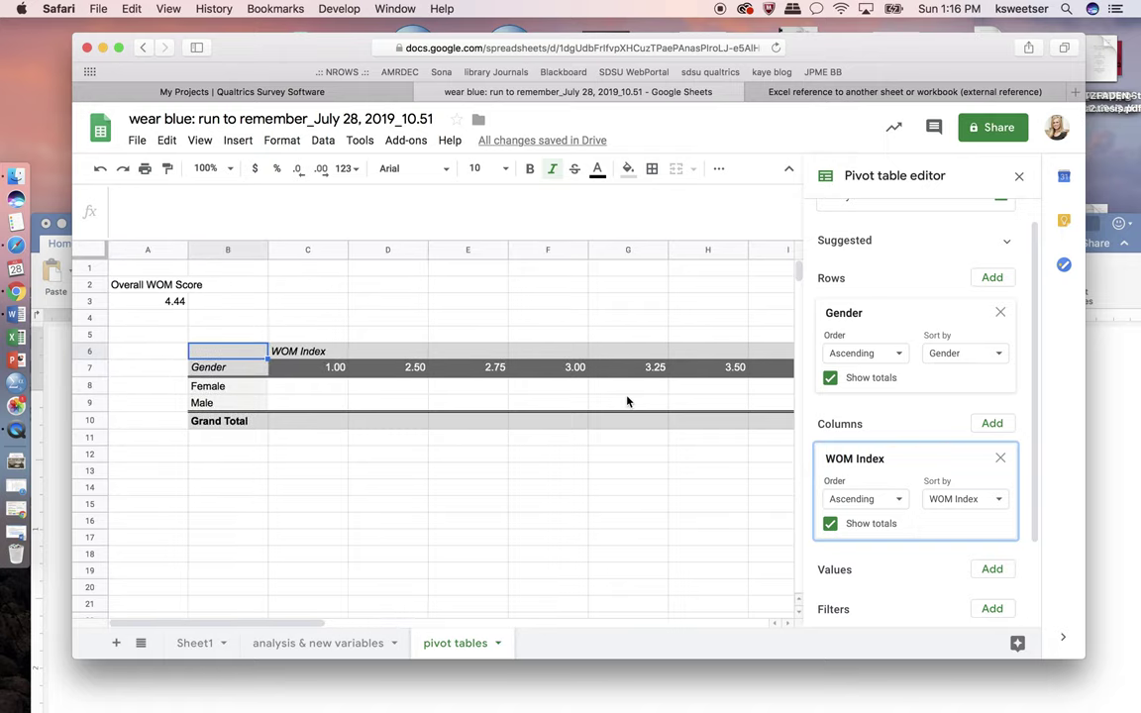
scroll(627, 401, right, 5)
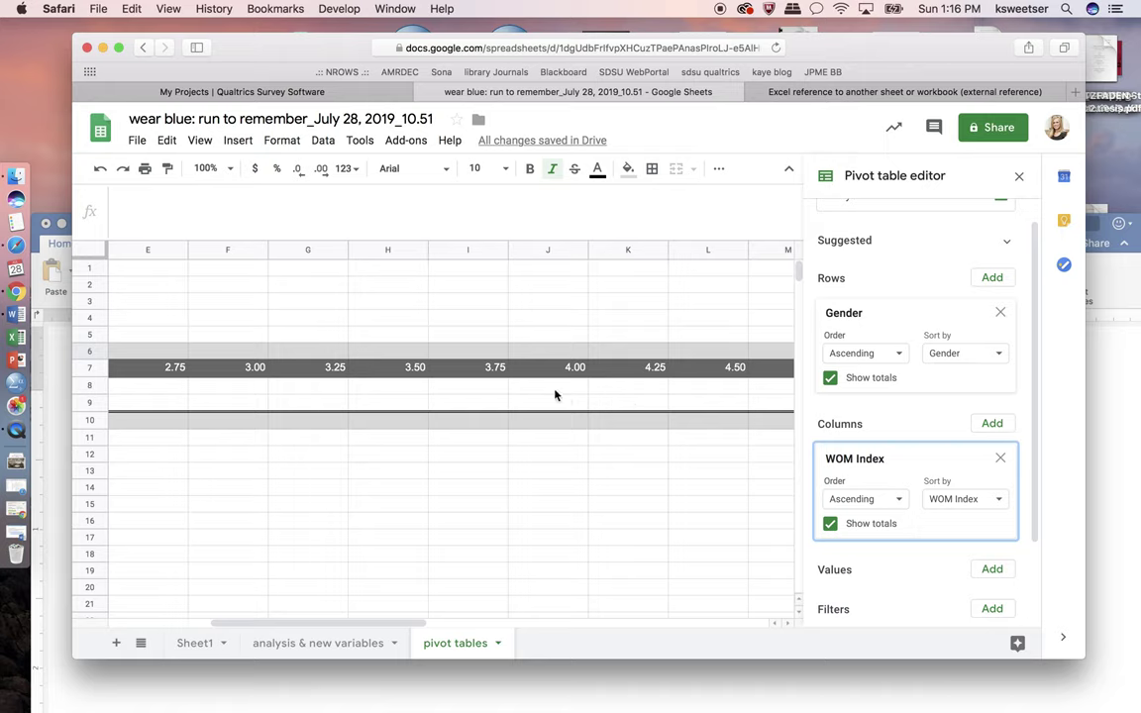
scroll(555, 394, left, 4)
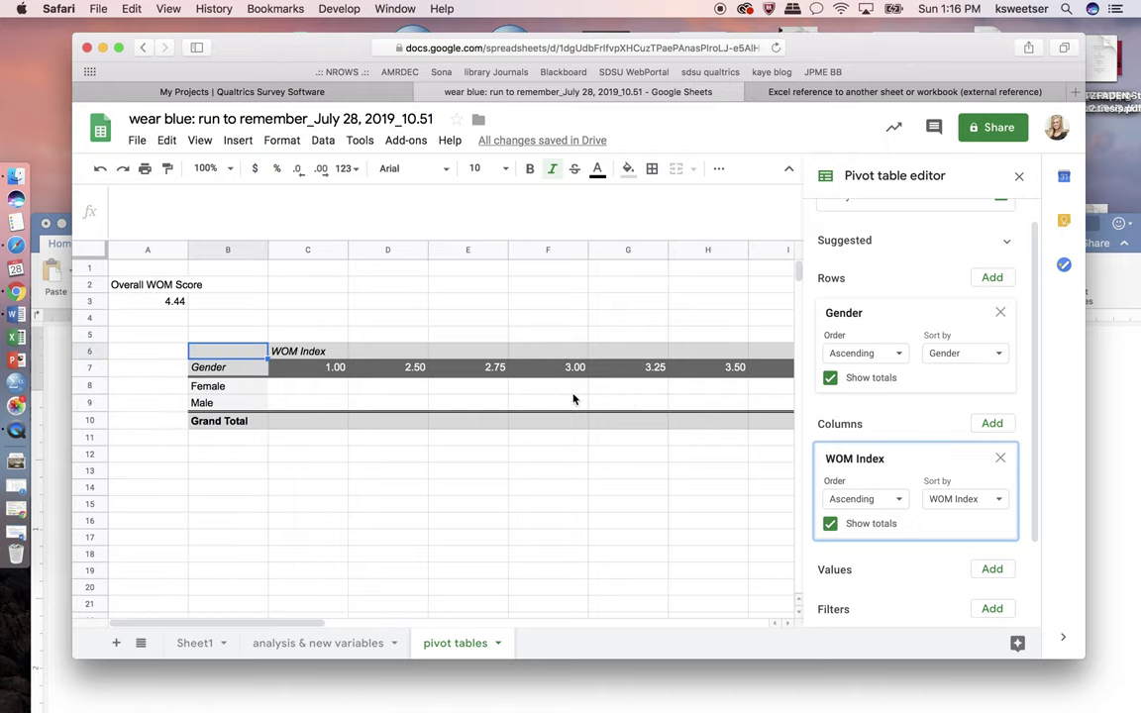
click(1000, 459)
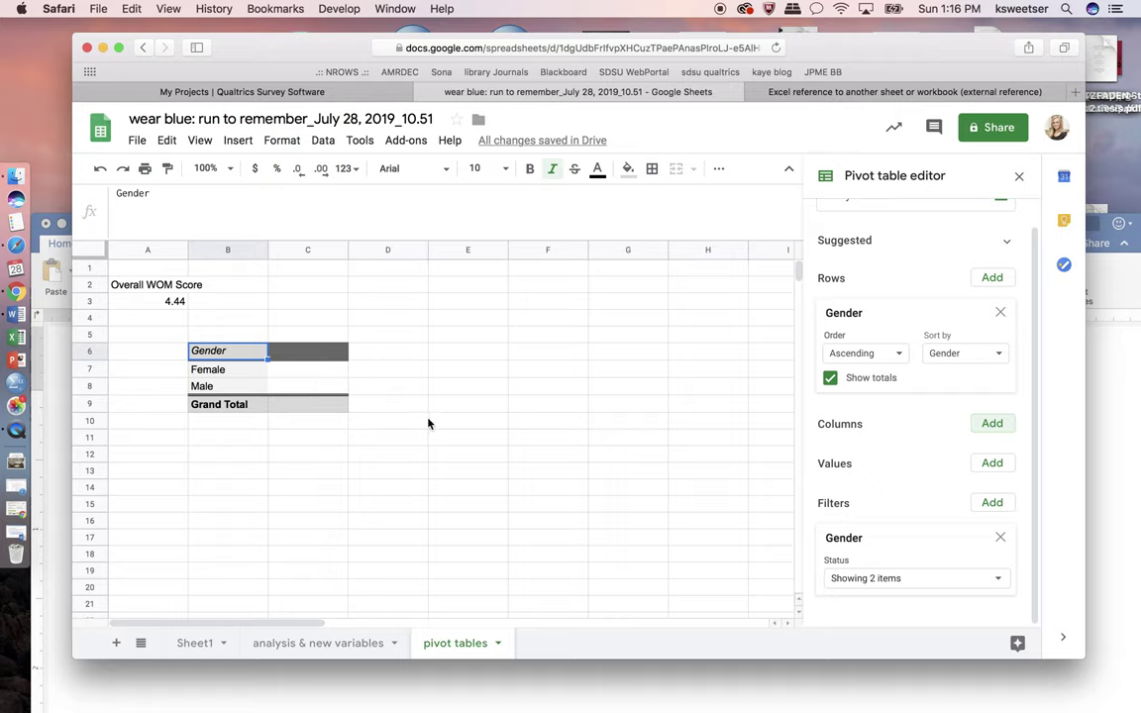
Add WOM Index as the pivot table's value field, summarized by AVERAGE.
click(992, 465)
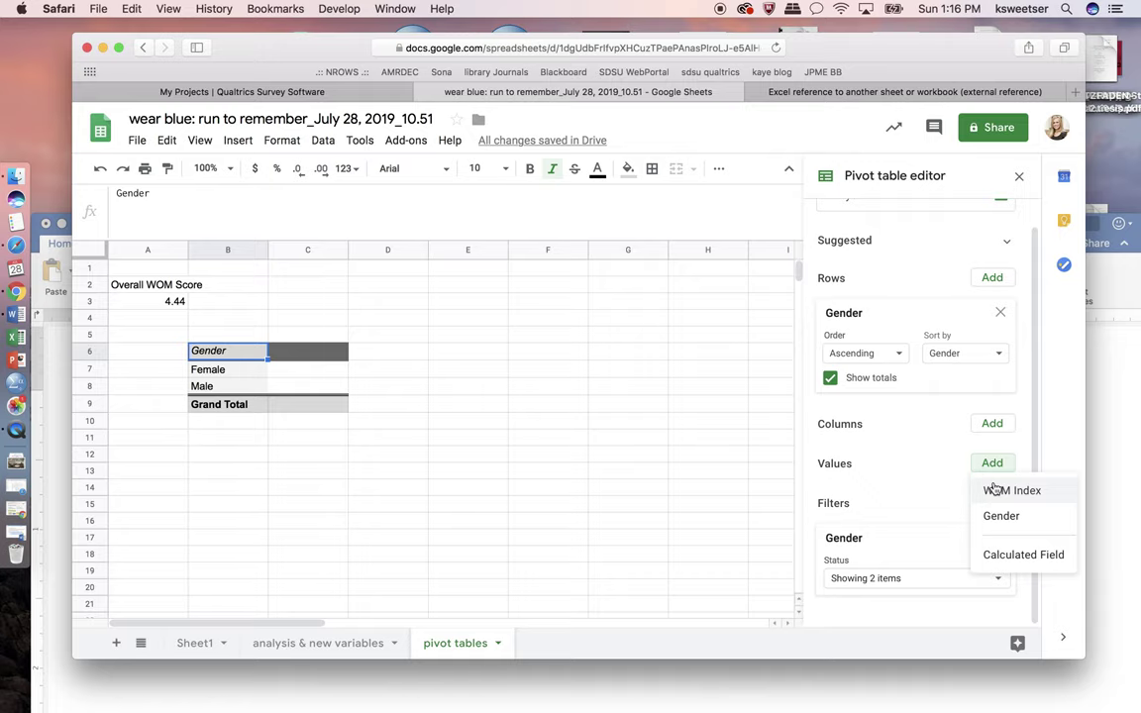
click(993, 490)
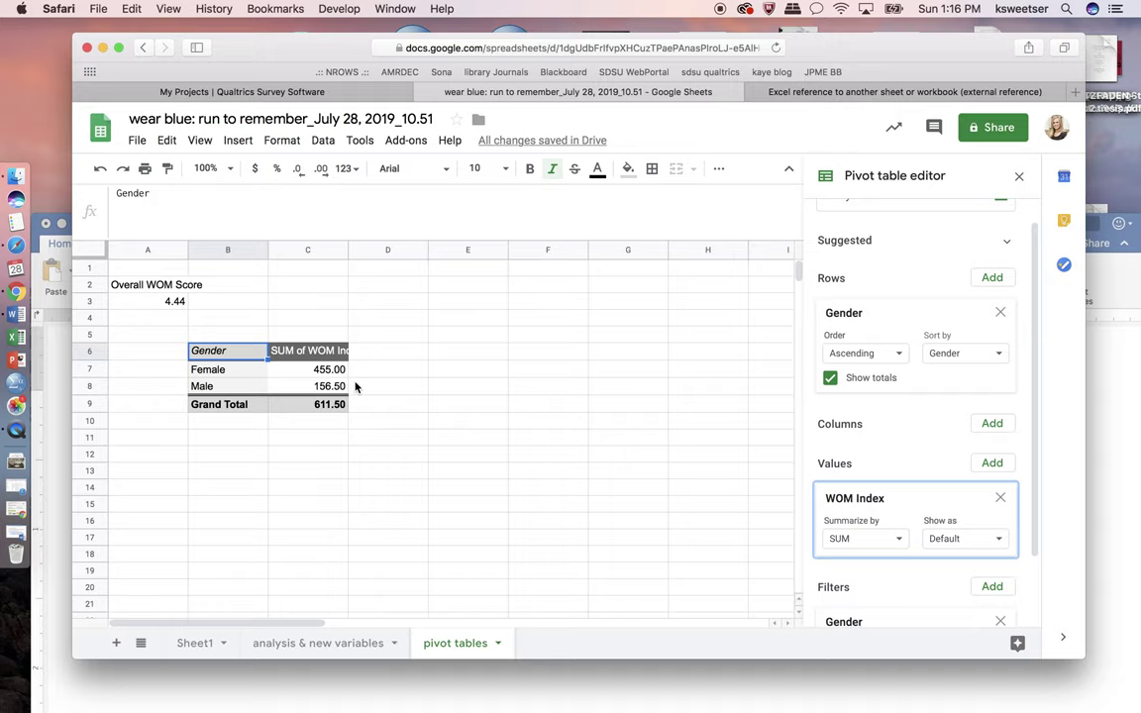
click(897, 542)
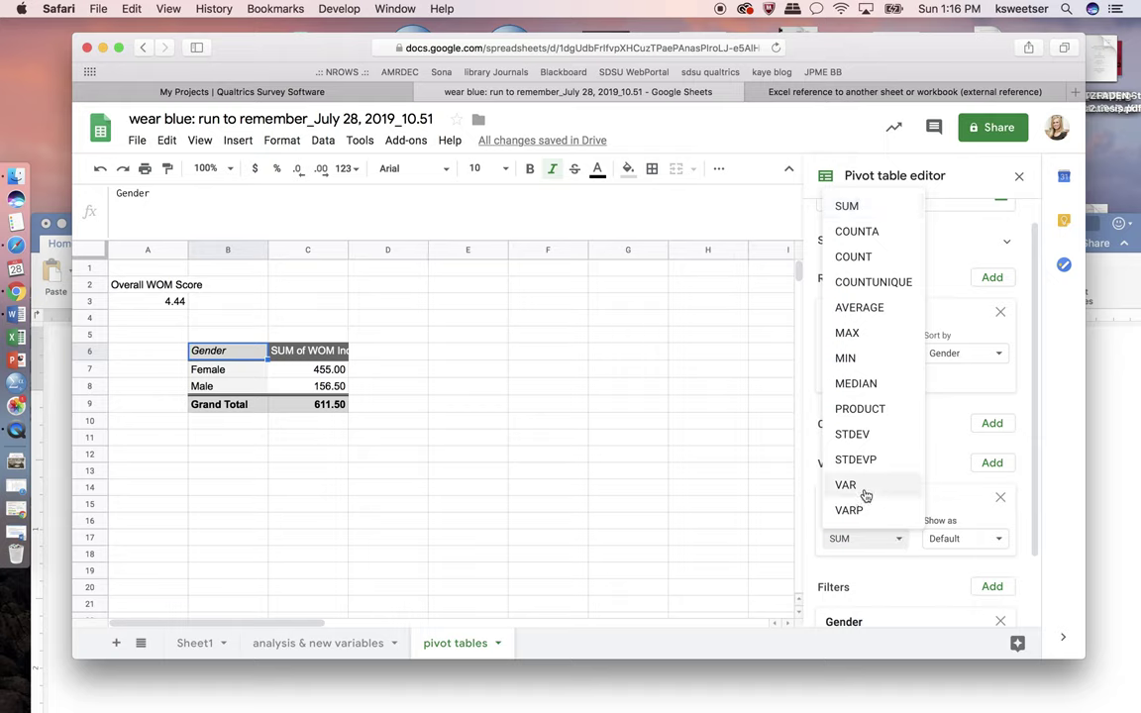
click(879, 321)
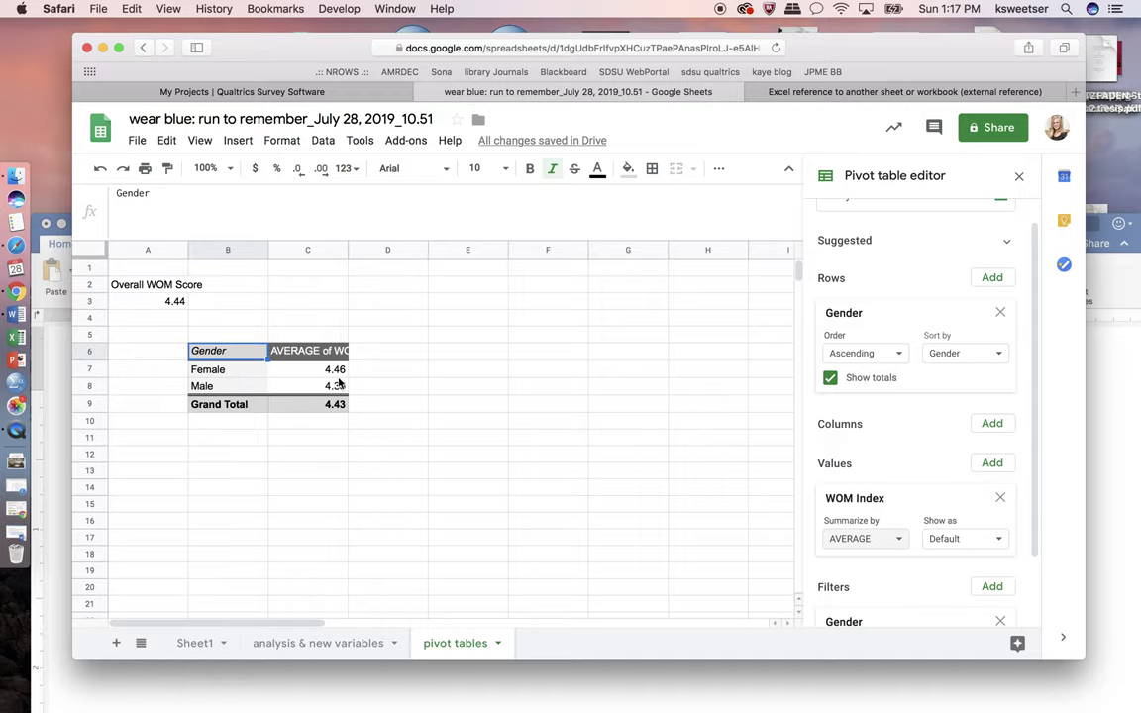
Examine the average WOM Index for each gender and the grand total in the pivot table up close.
scroll(339, 383, up, 5)
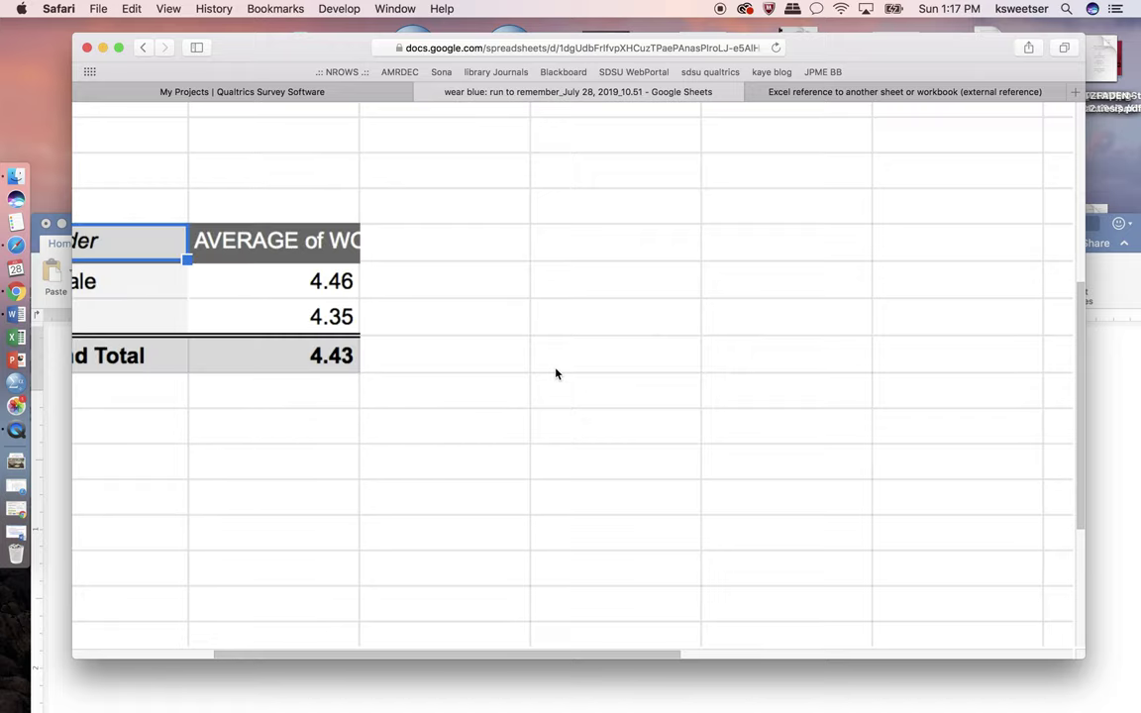
drag(349, 658, 250, 654)
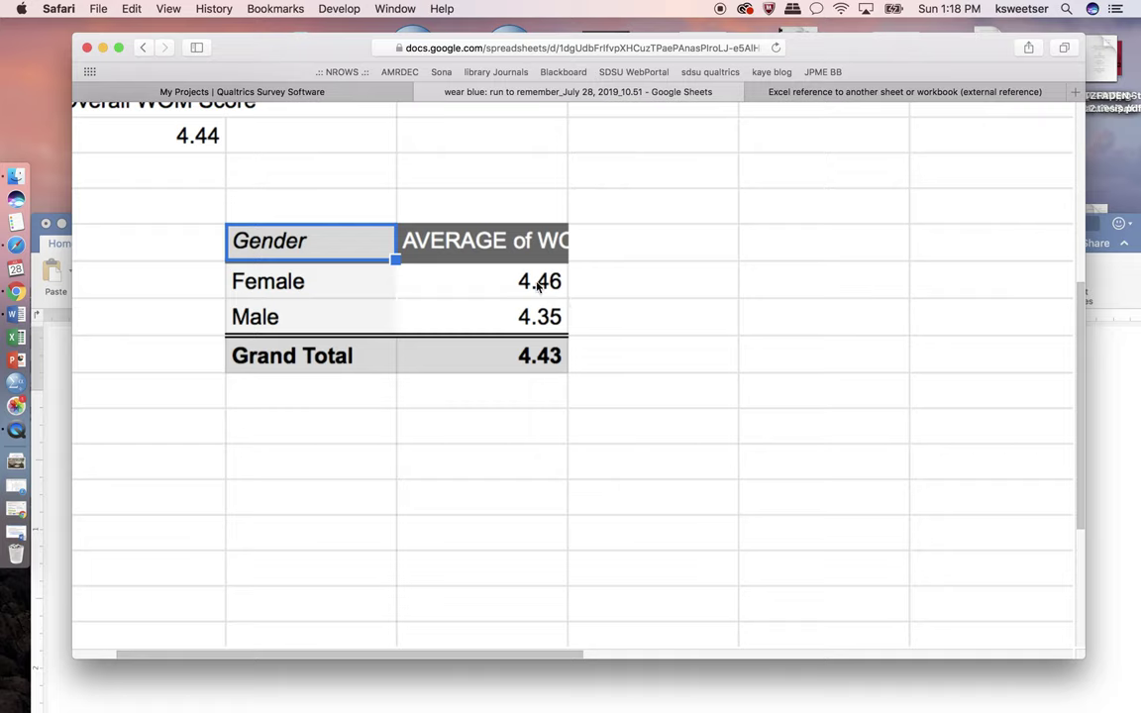
scroll(459, 659, left, 5)
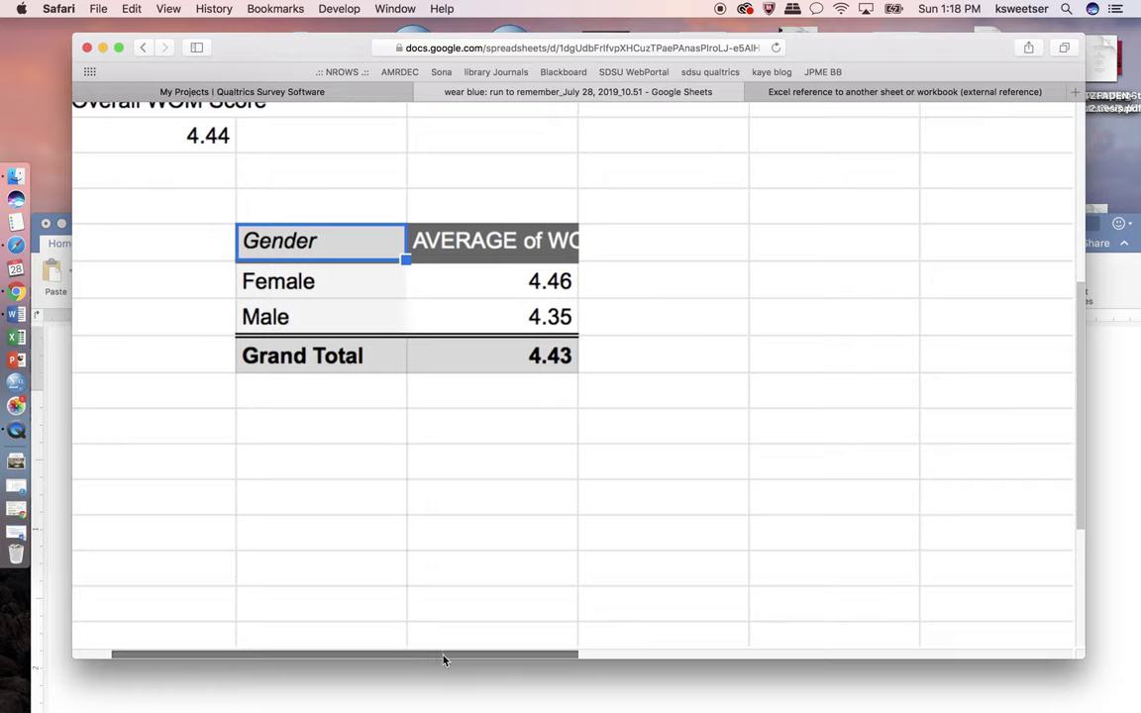
scroll(501, 564, down, 5)
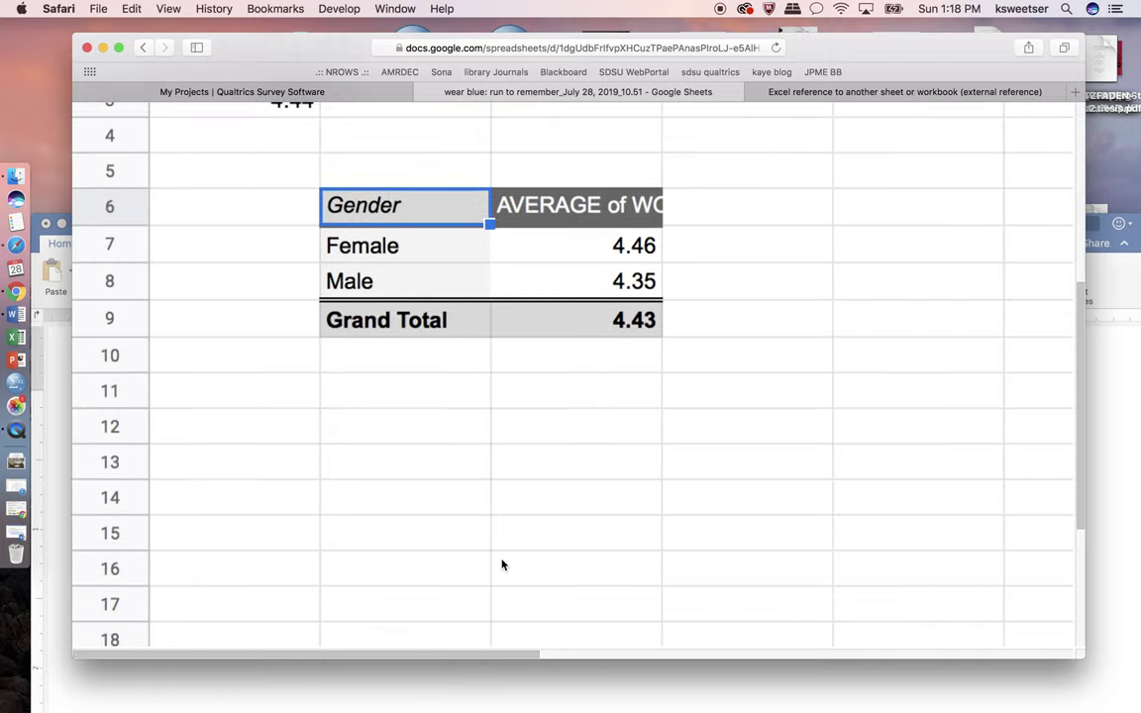
scroll(501, 565, up, 5)
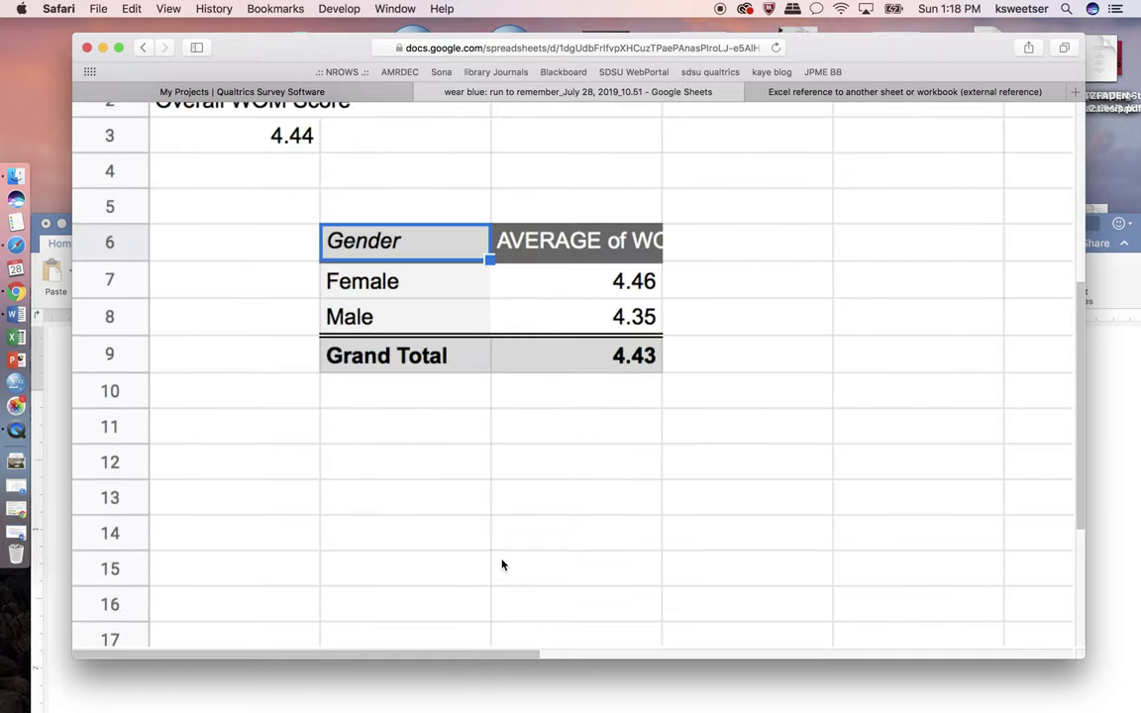
scroll(501, 565, down, 5)
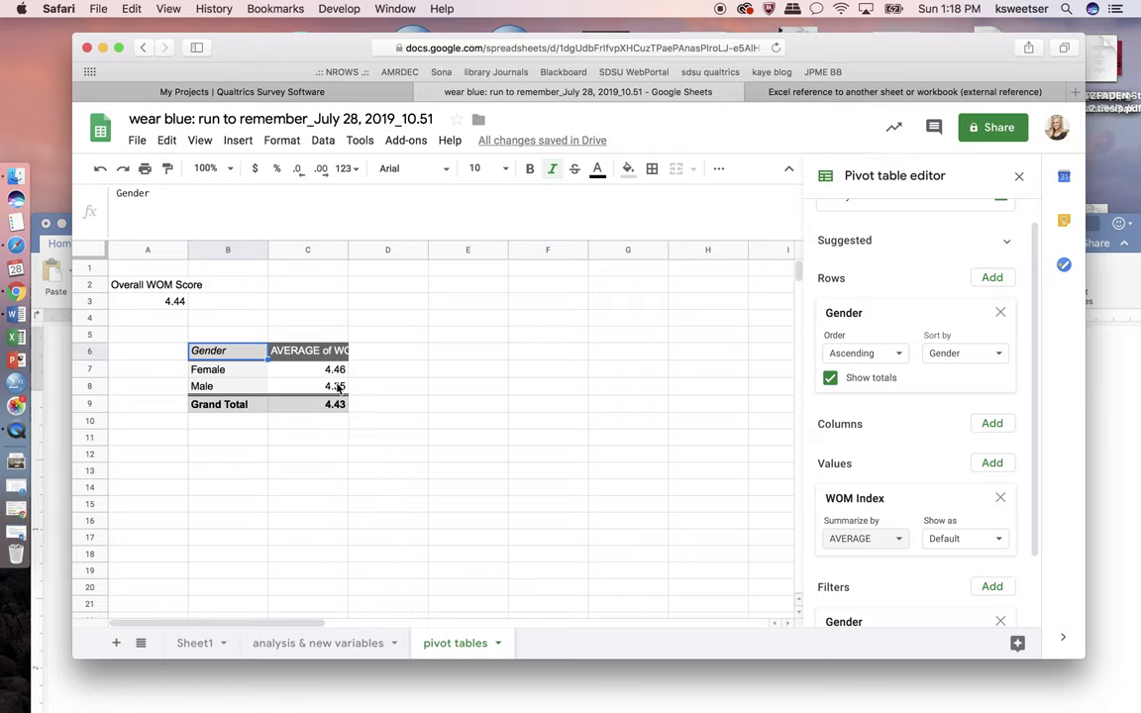
Review the recoded data on the analysis & new variables sheet and the survey question columns on Sheet1, and return to the pivot tables sheet.
click(290, 645)
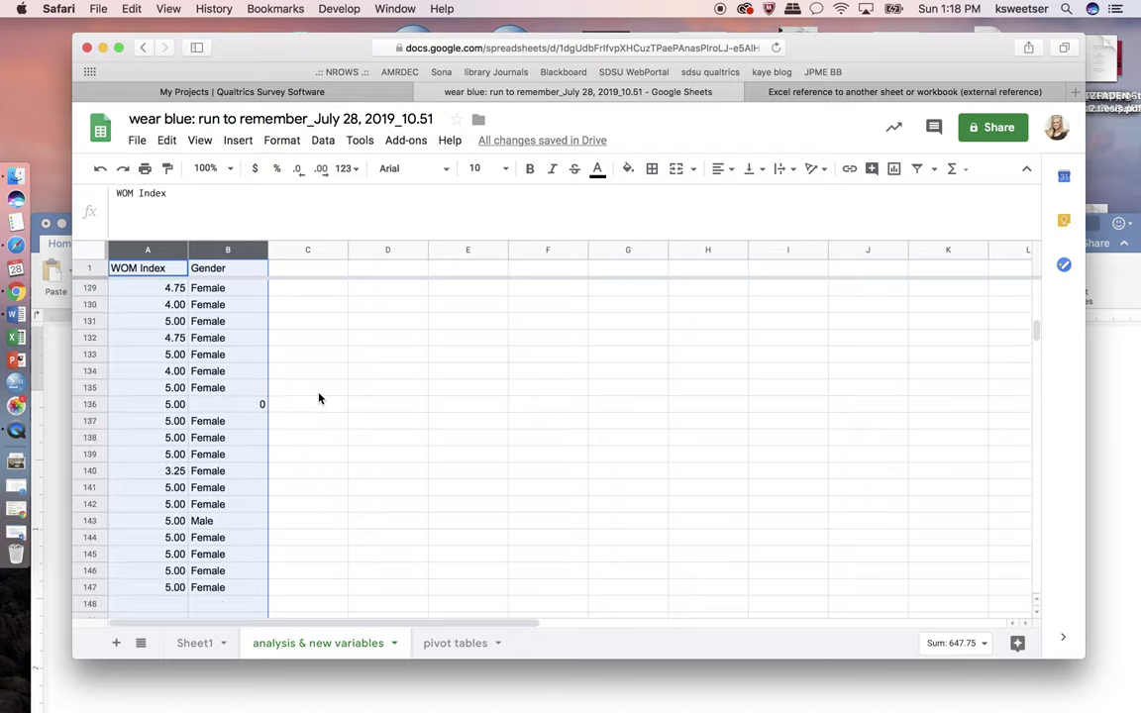
scroll(319, 399, up, 20)
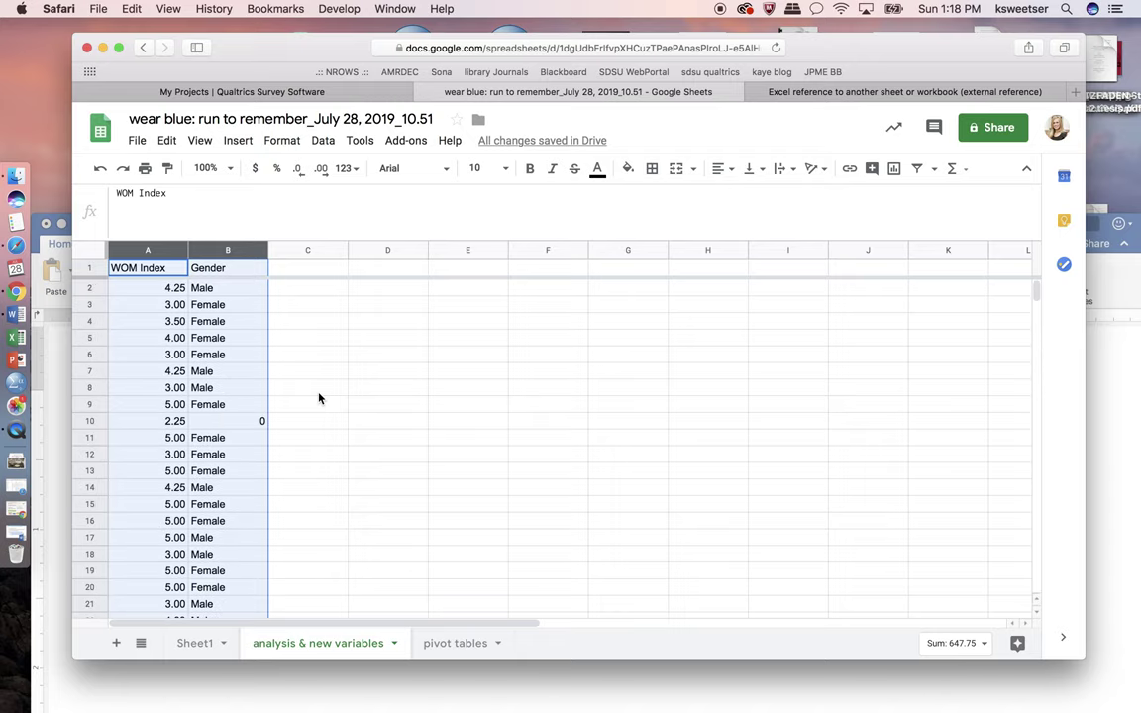
click(319, 398)
click(198, 645)
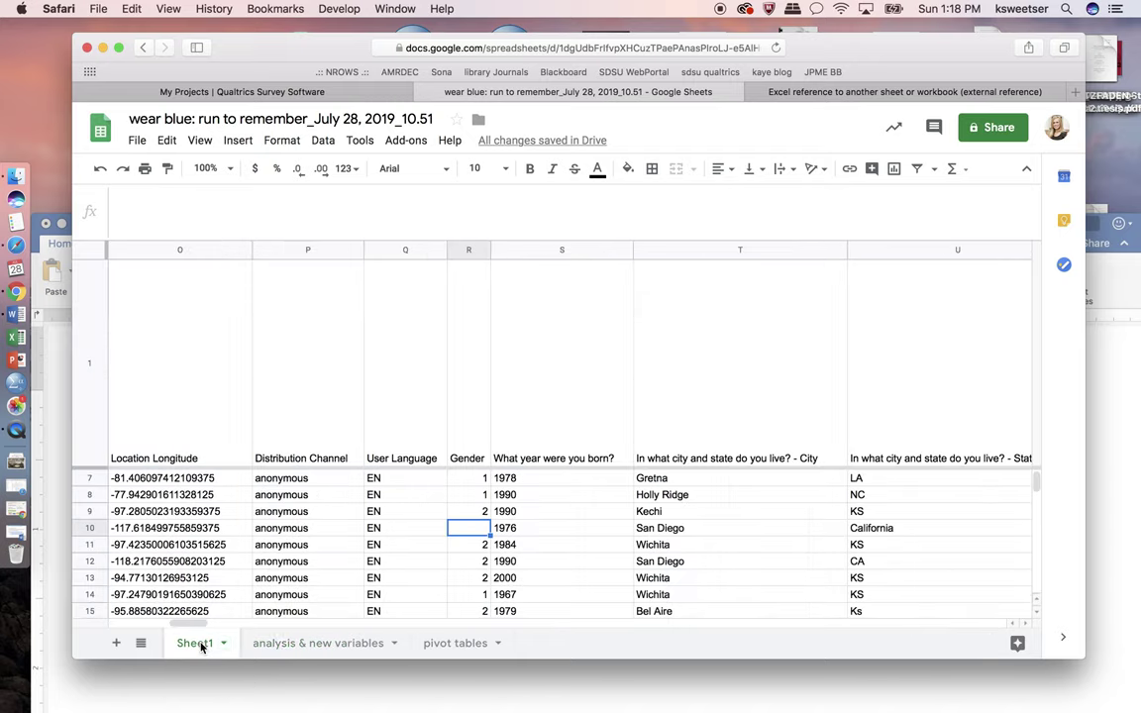
scroll(392, 550, right, 15)
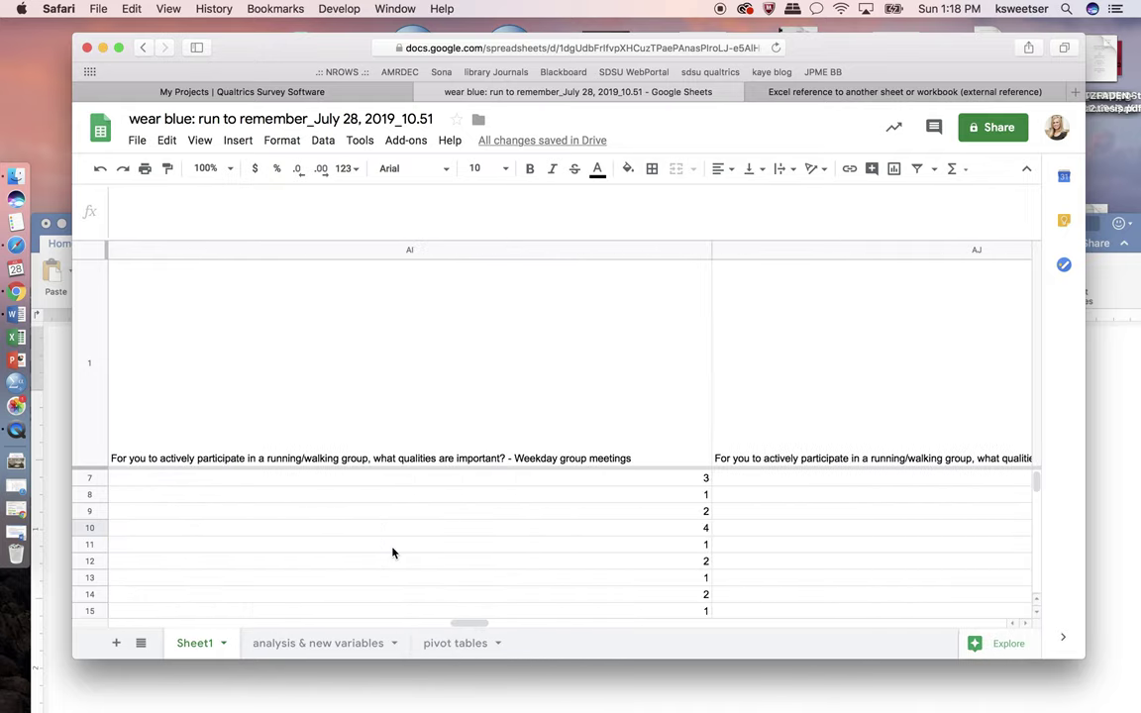
scroll(392, 553, left, 5)
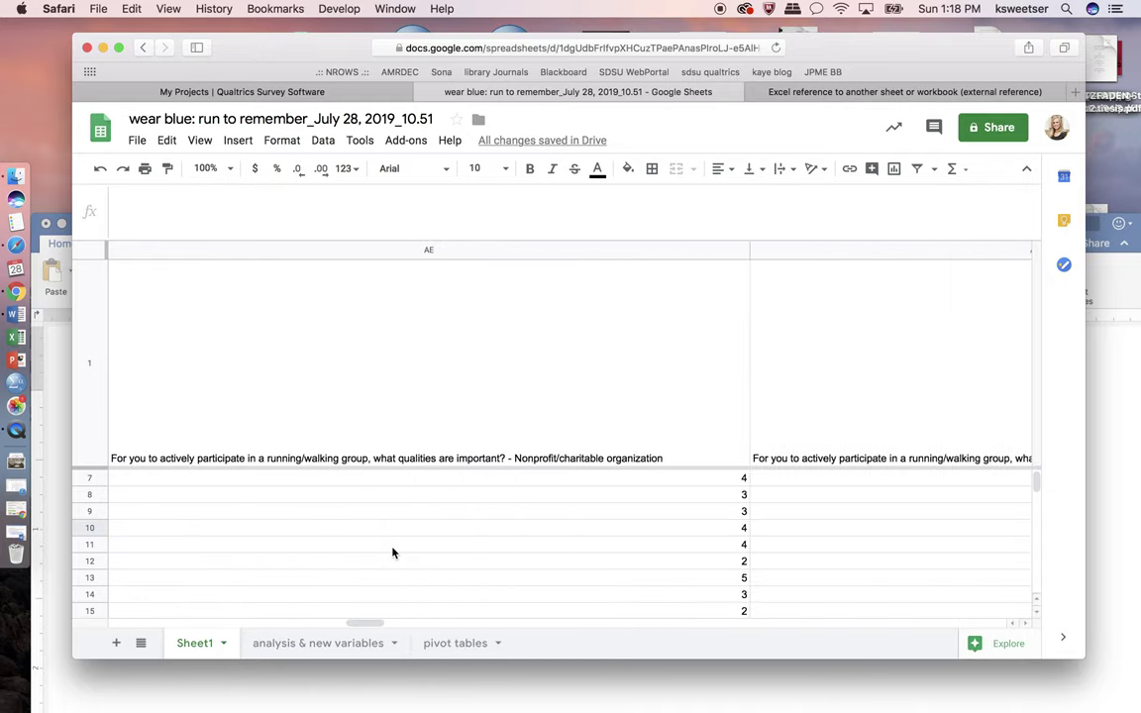
scroll(392, 552, left, 15)
scroll(392, 552, right, 10)
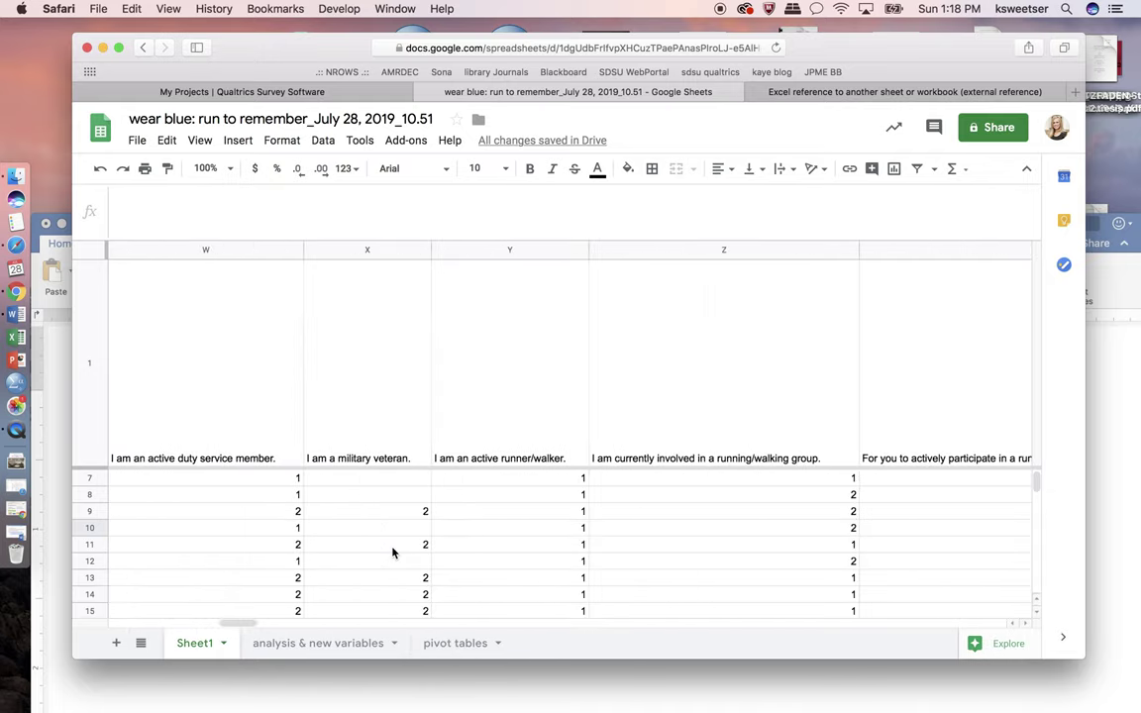
click(357, 643)
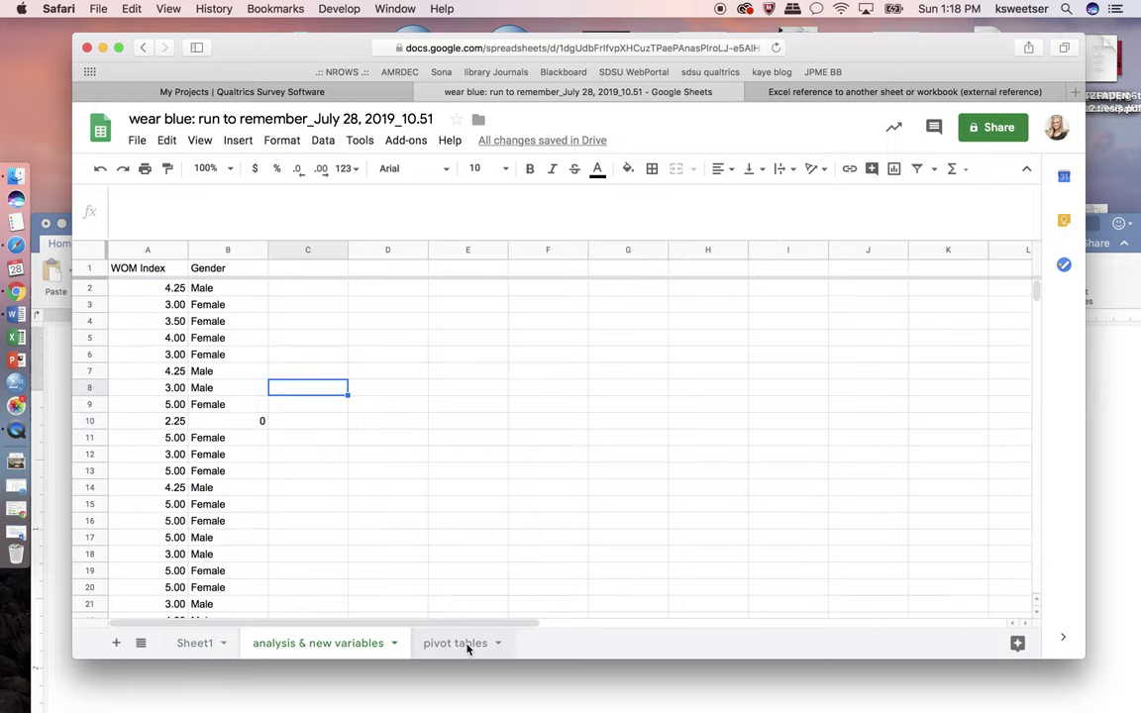
click(458, 643)
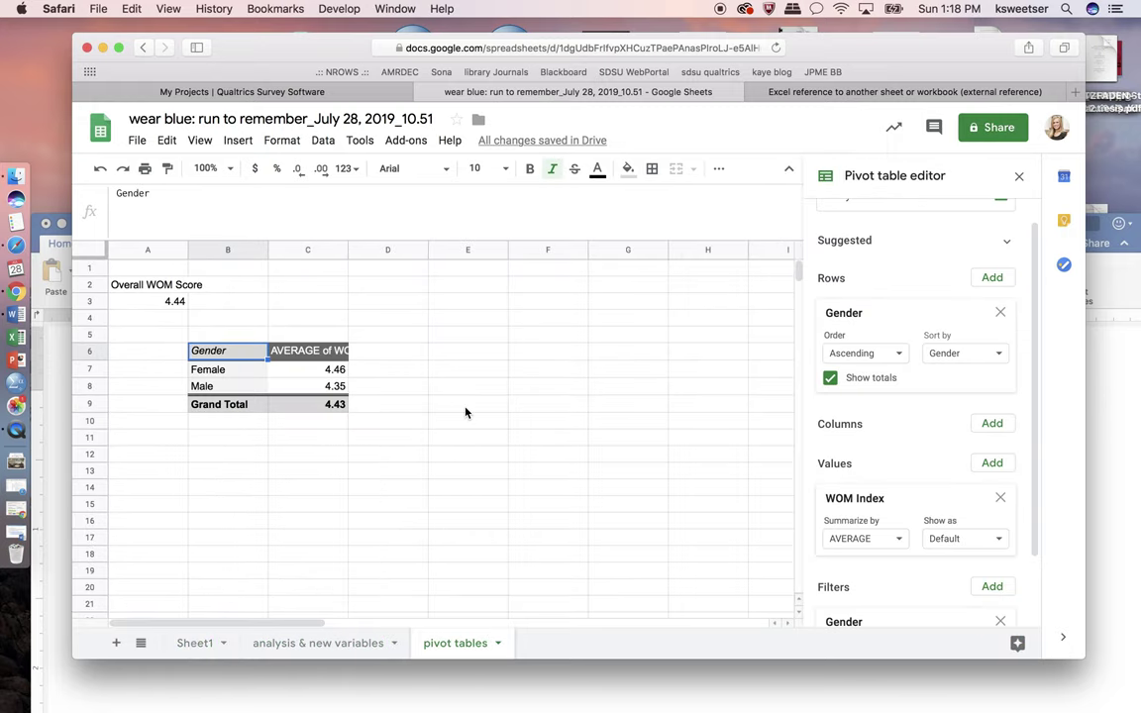